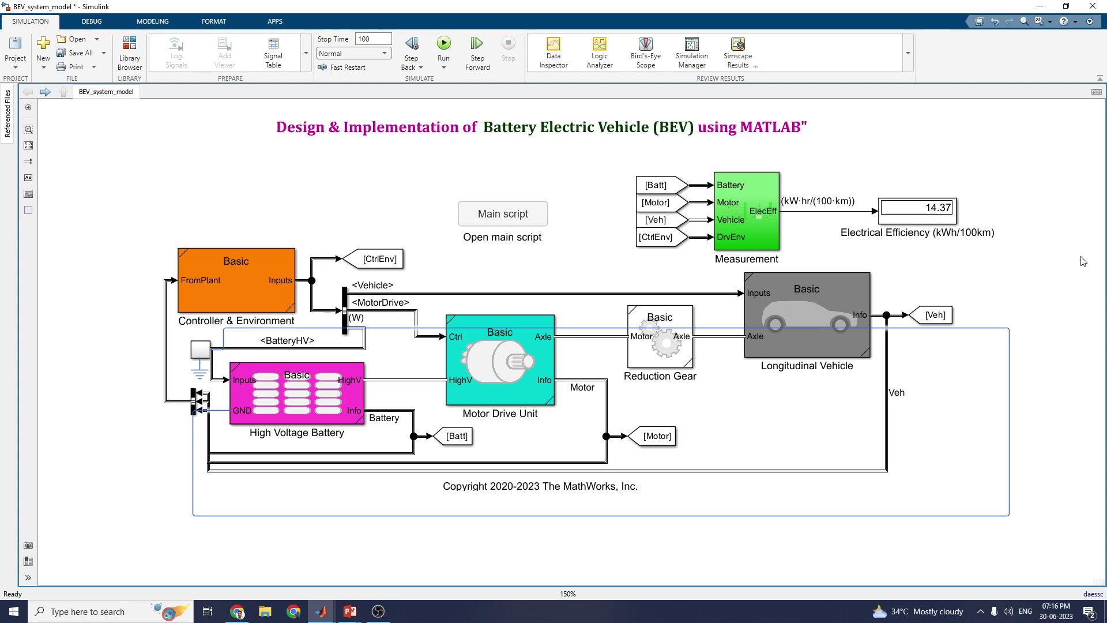
# Open the Vehicle speed reference subsystem inside Controller & Environment and fit its diagram to the view
pyautogui.click(570, 135)
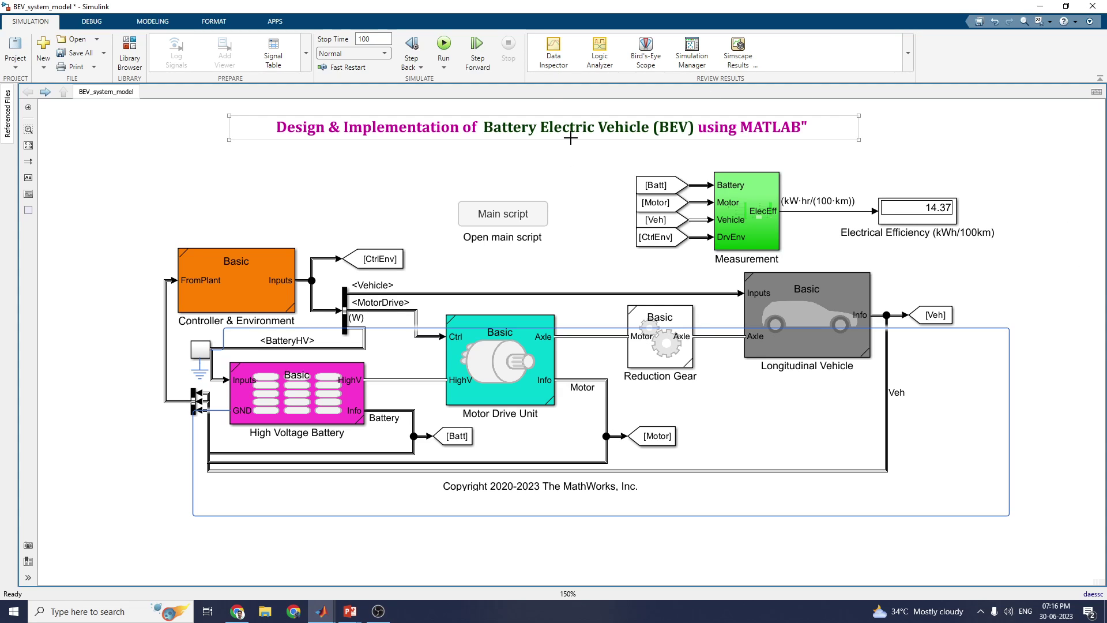
pyautogui.click(605, 167)
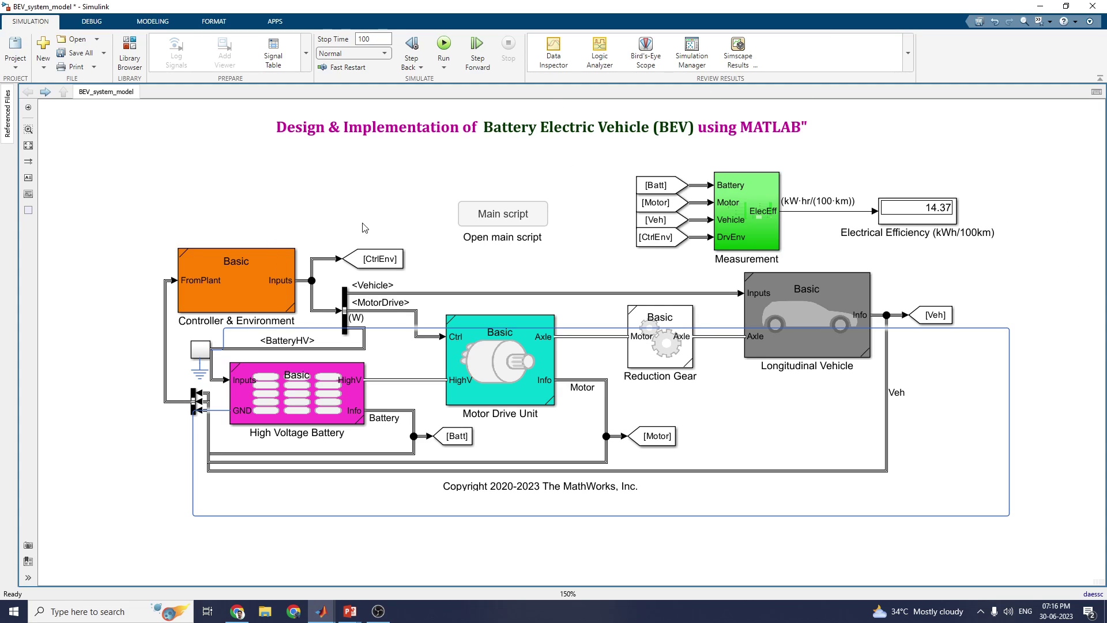
pyautogui.click(257, 306)
pyautogui.doubleClick(257, 292)
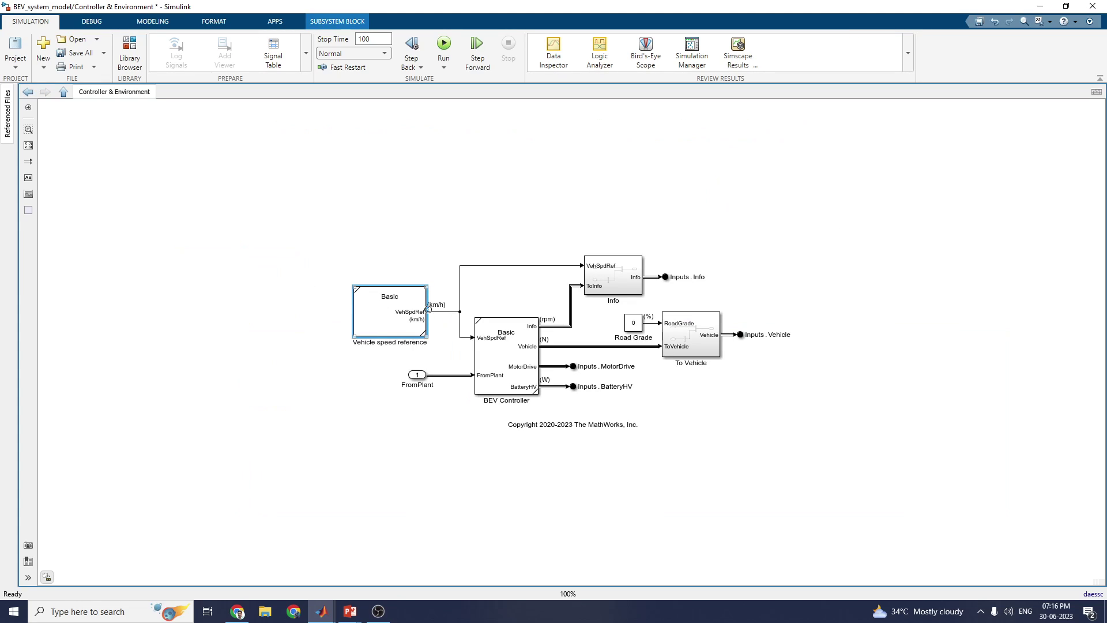
pyautogui.doubleClick(388, 296)
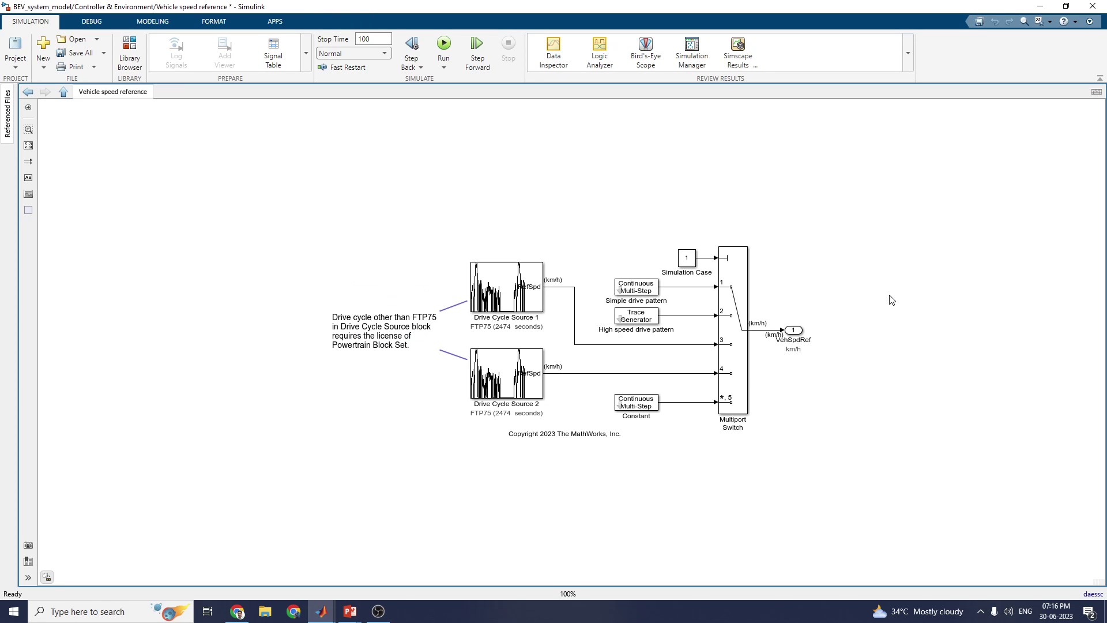
pyautogui.press('space')
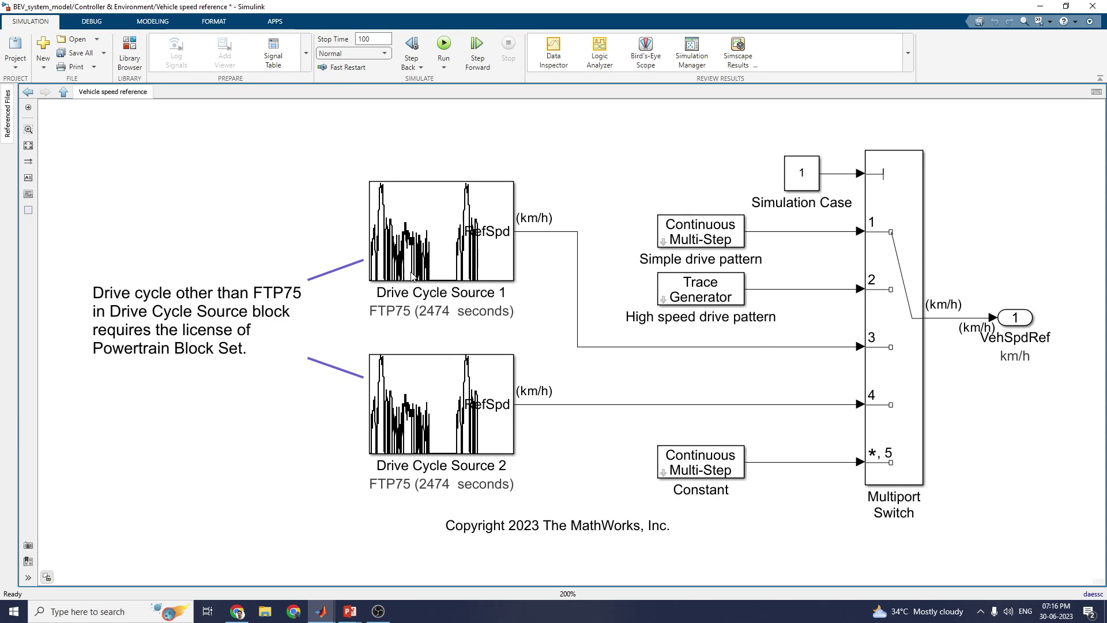
# Examine the drive cycle source options of Drive Cycle Source 1, keeping FTP75, and check the installer for additional drive cycles
pyautogui.click(436, 223)
pyautogui.doubleClick(426, 257)
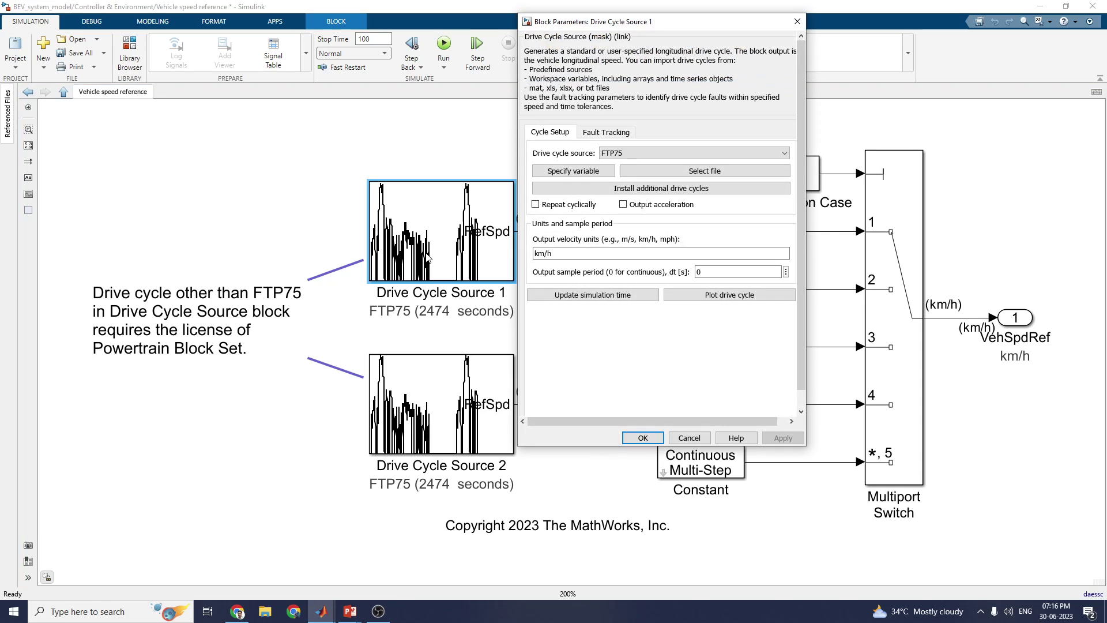
pyautogui.click(614, 154)
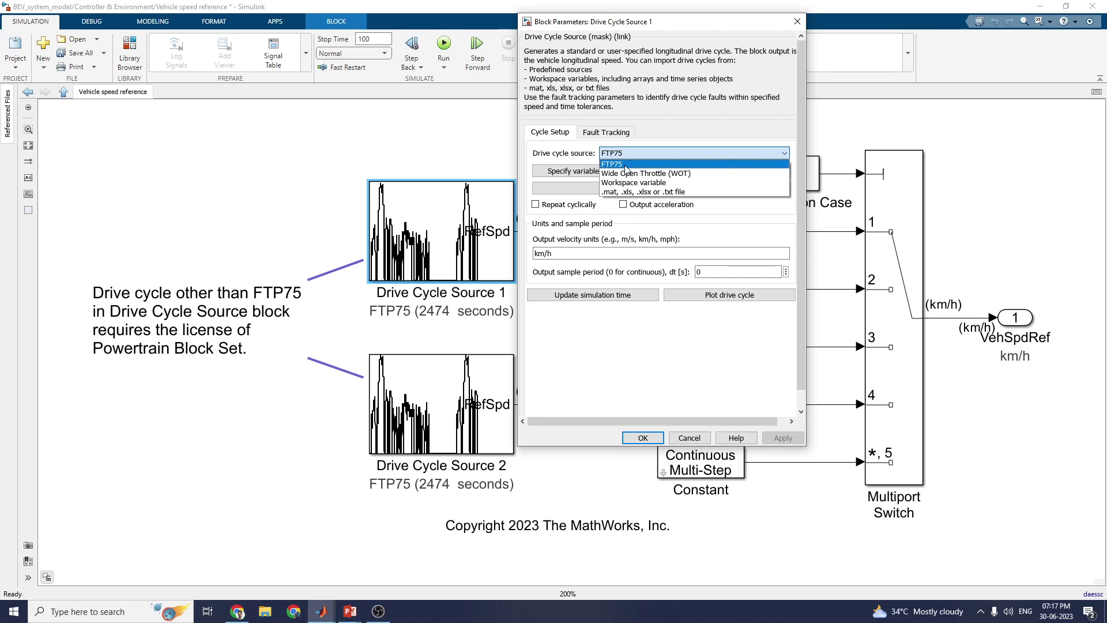
pyautogui.click(627, 165)
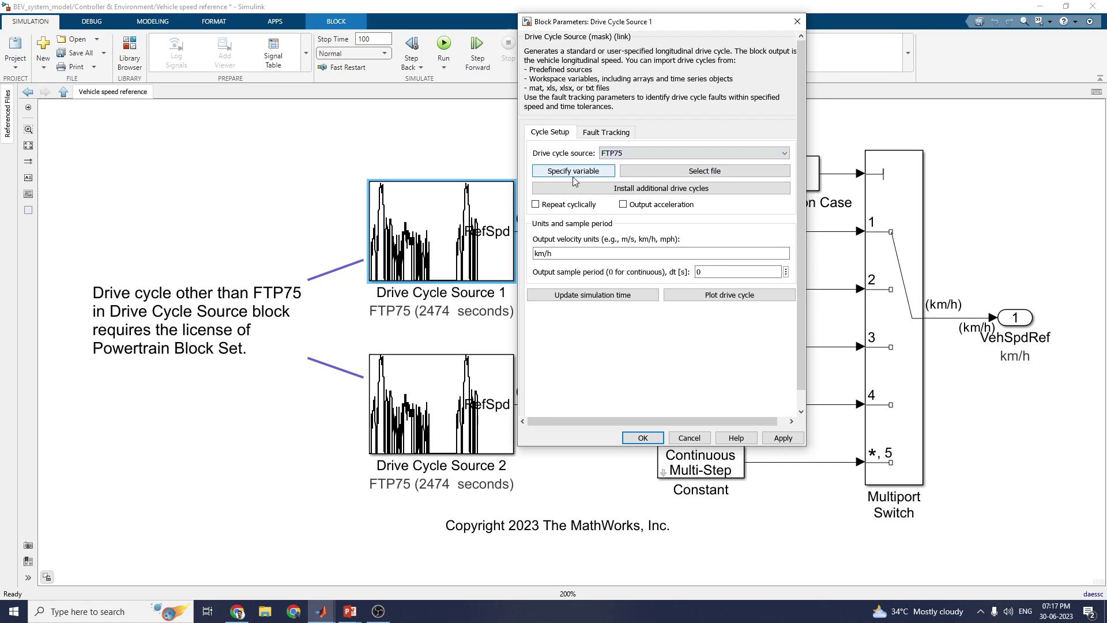
pyautogui.click(616, 189)
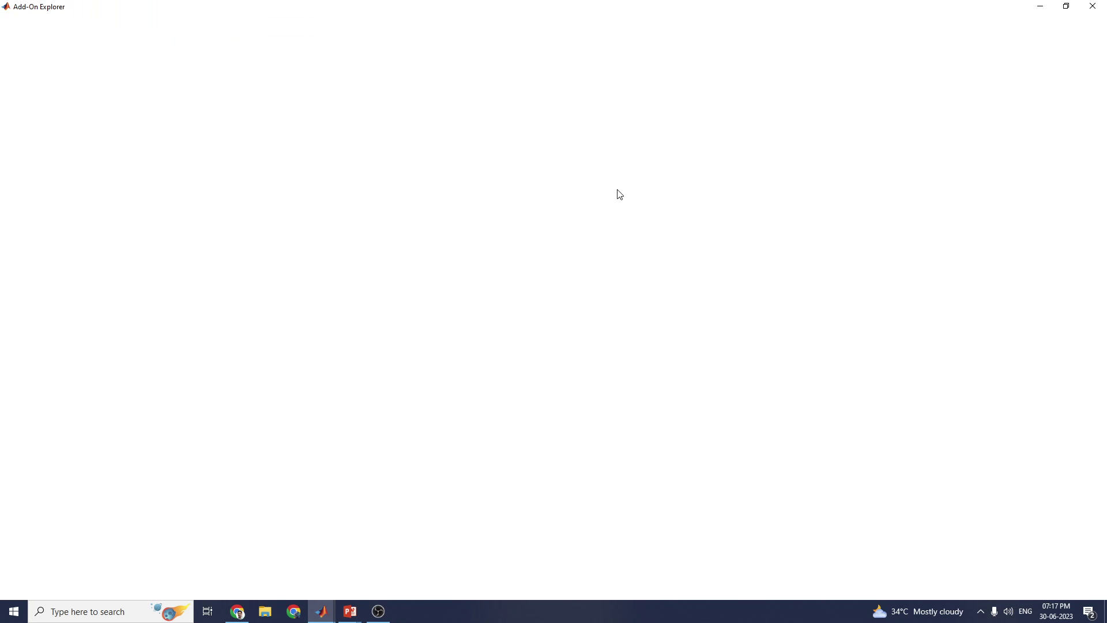
pyautogui.click(1102, 12)
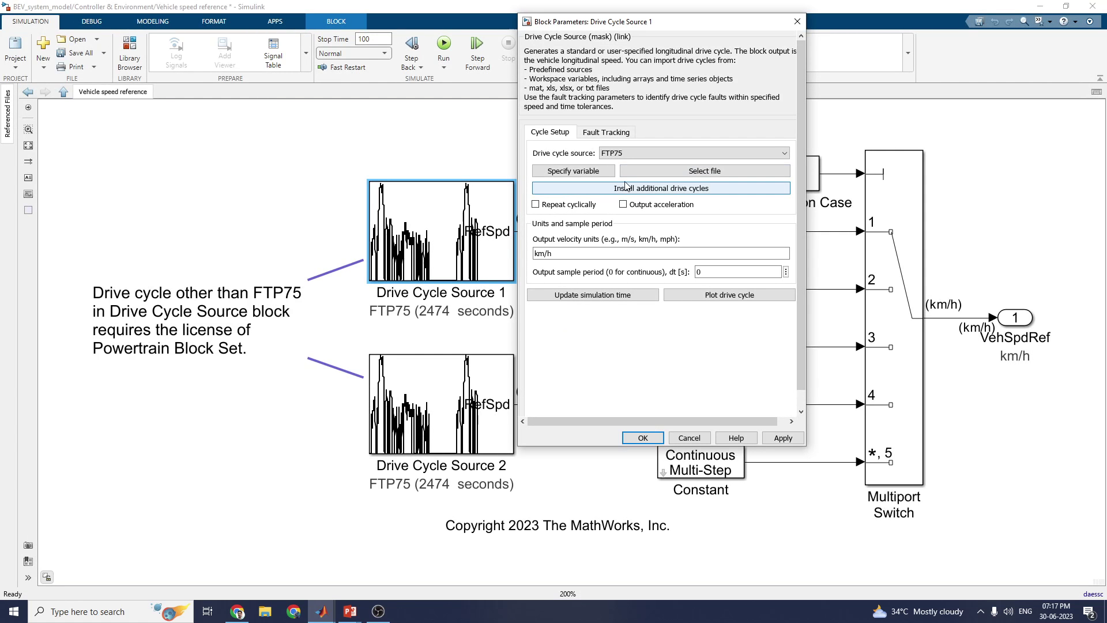
# Try using a workspace variable as the drive cycle source of Drive Cycle Source 1
pyautogui.click(573, 171)
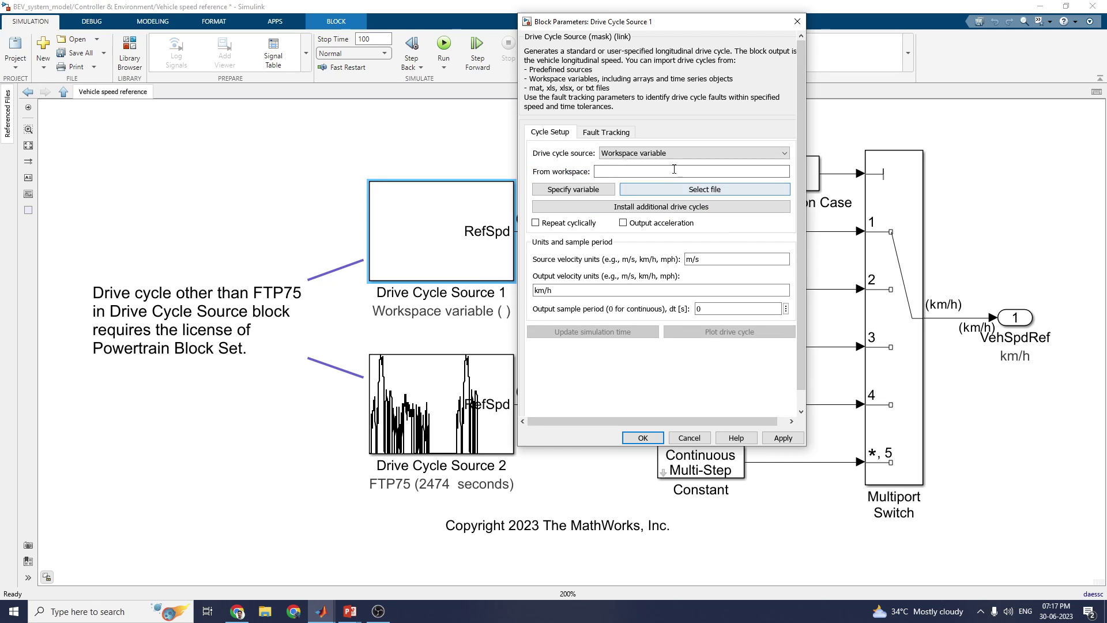
pyautogui.click(606, 132)
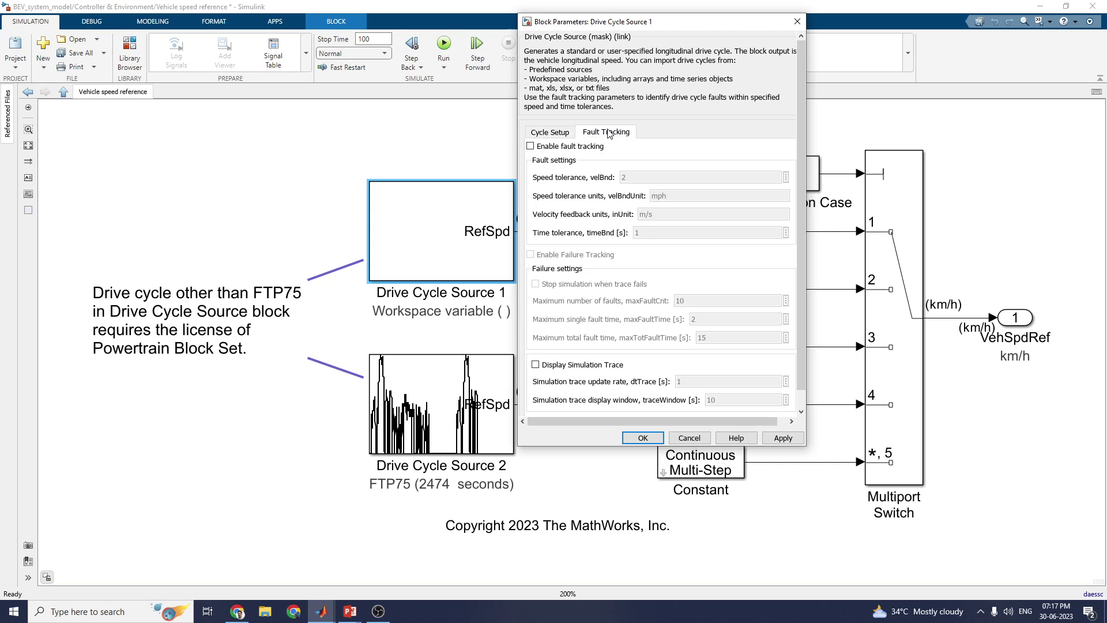
pyautogui.click(549, 133)
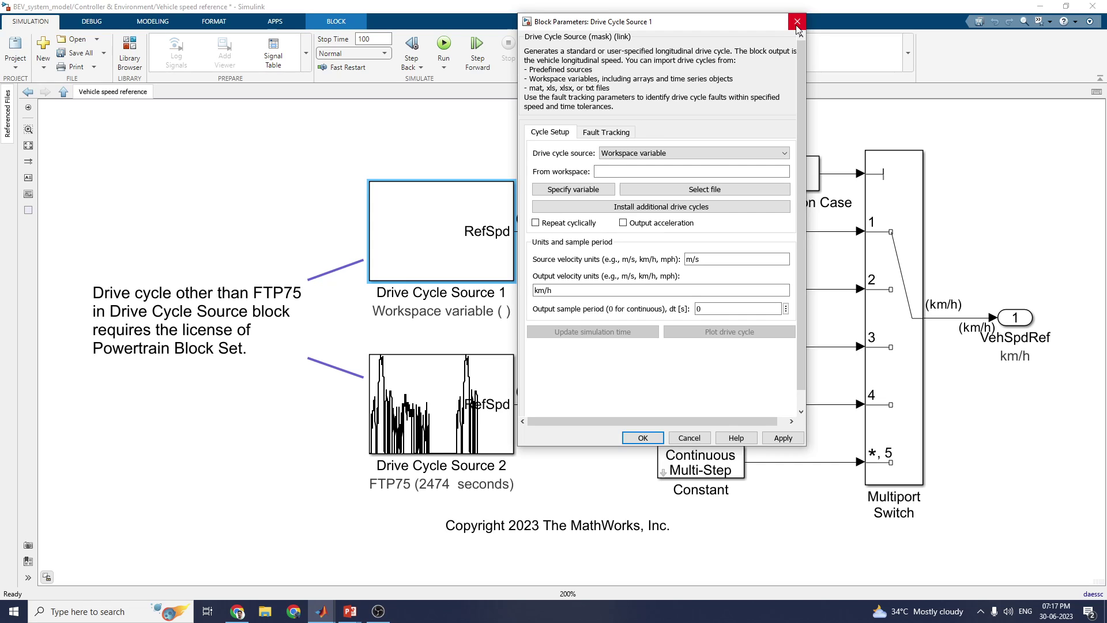
pyautogui.moveTo(657, 21); pyautogui.dragTo(834, 60)
pyautogui.click(450, 214)
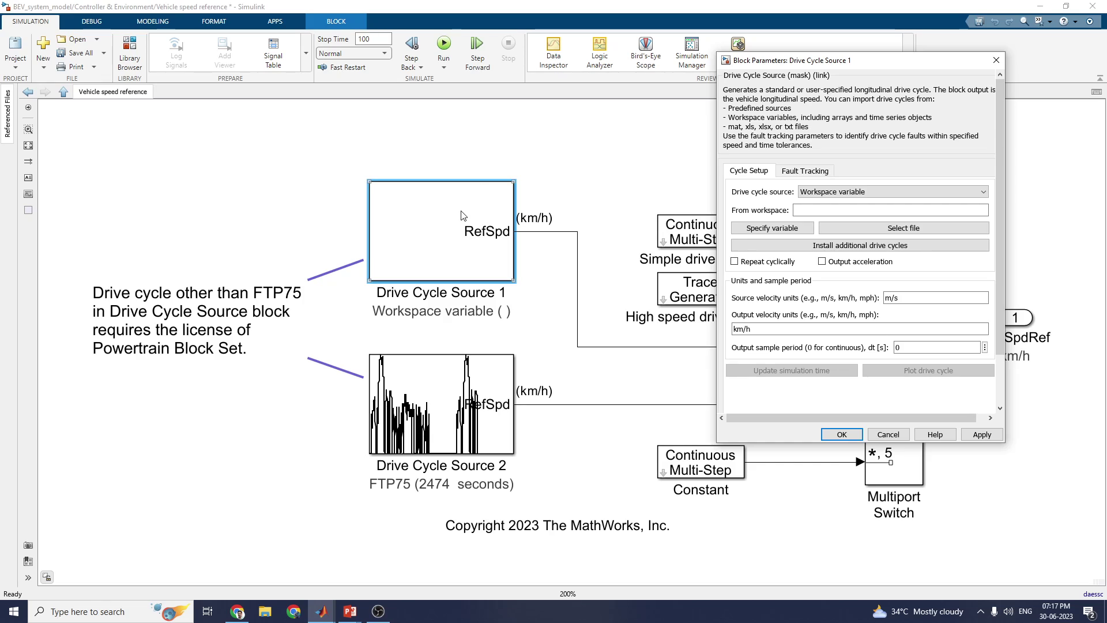
pyautogui.click(250, 326)
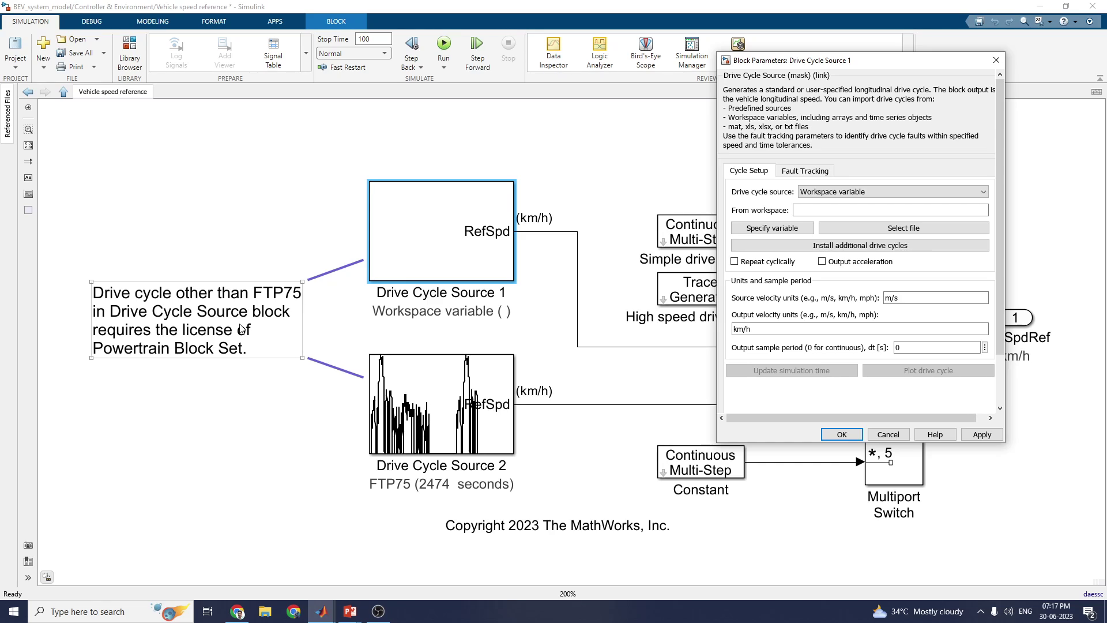
pyautogui.click(340, 246)
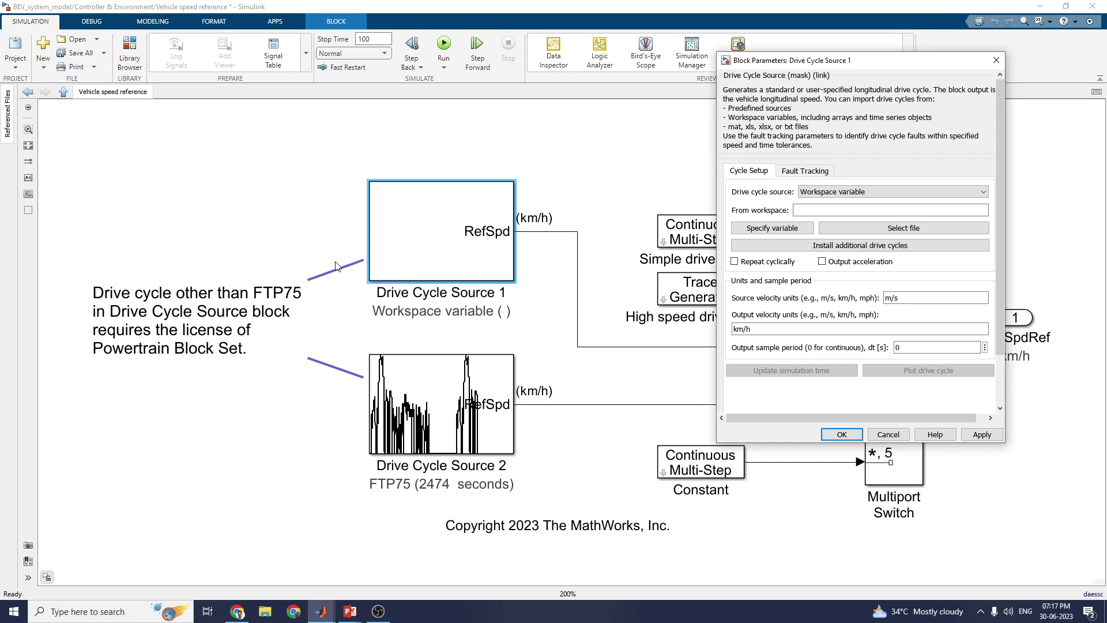
# Review the fault tracking settings of Drive Cycle Source 1 and close its parameters without applying changes
pyautogui.click(799, 173)
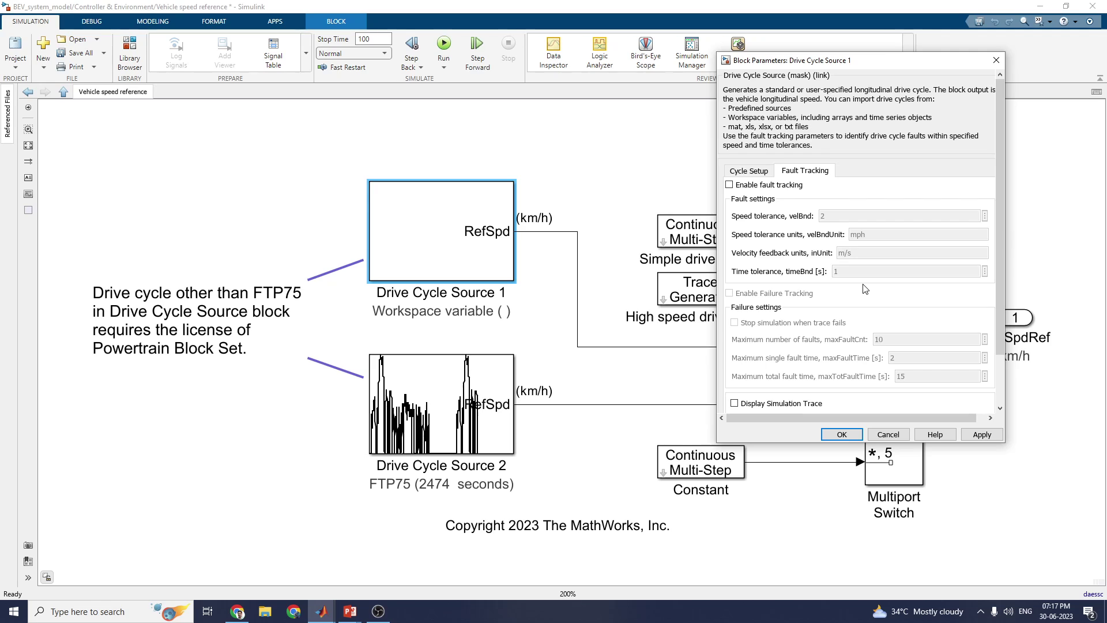
pyautogui.scroll(-2, 865, 289)
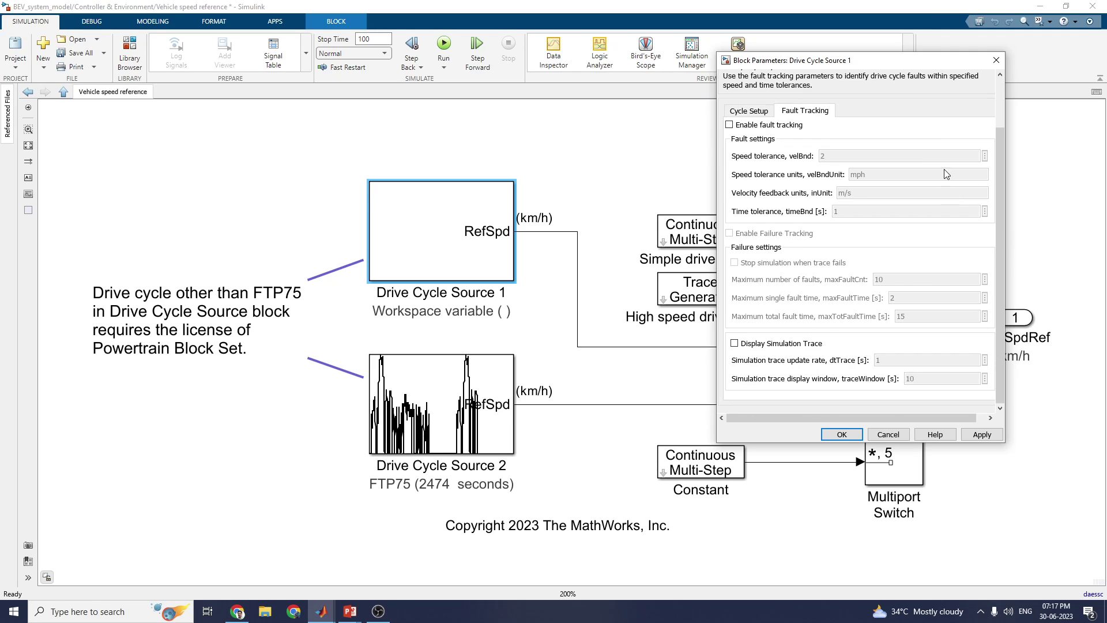
pyautogui.press('Return')
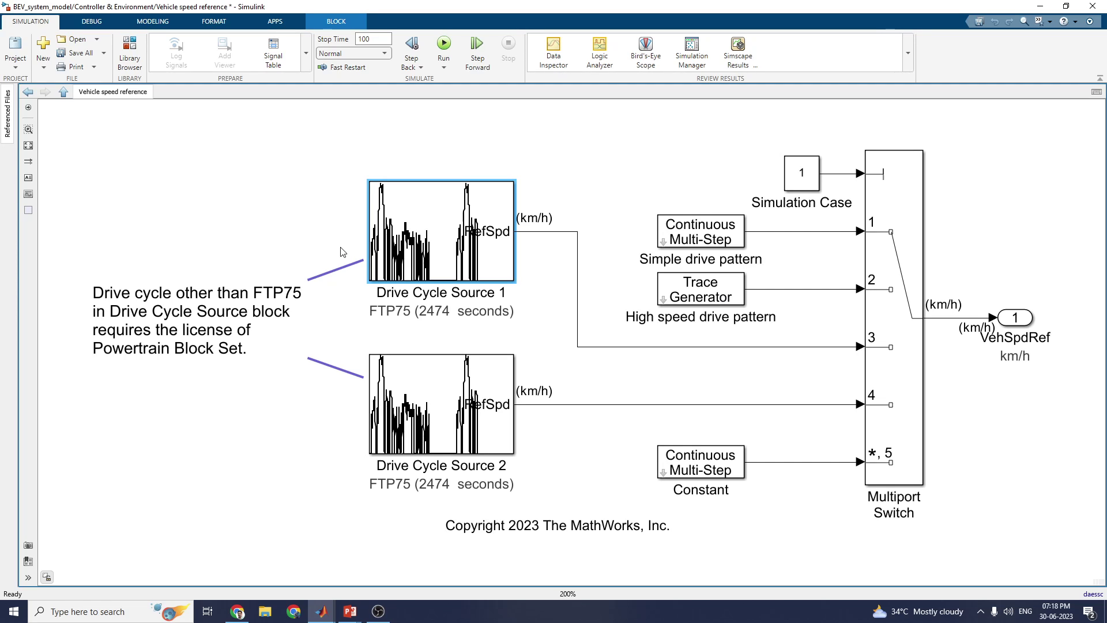
# Return to the top level of the BEV model and open the High Voltage Battery subsystem
pyautogui.click(28, 92)
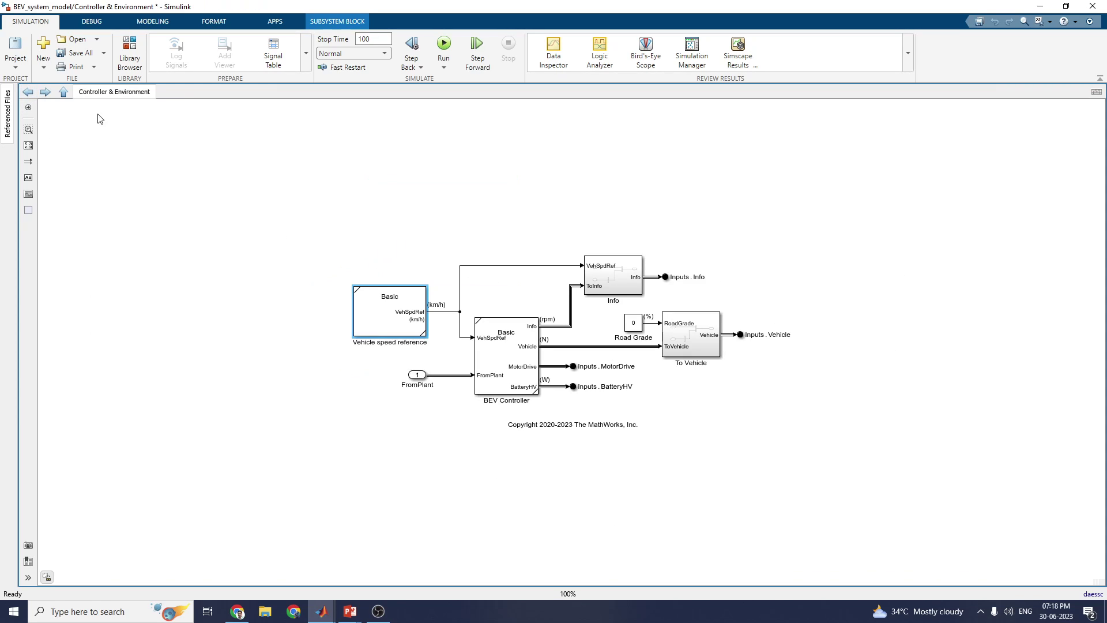
pyautogui.click(26, 92)
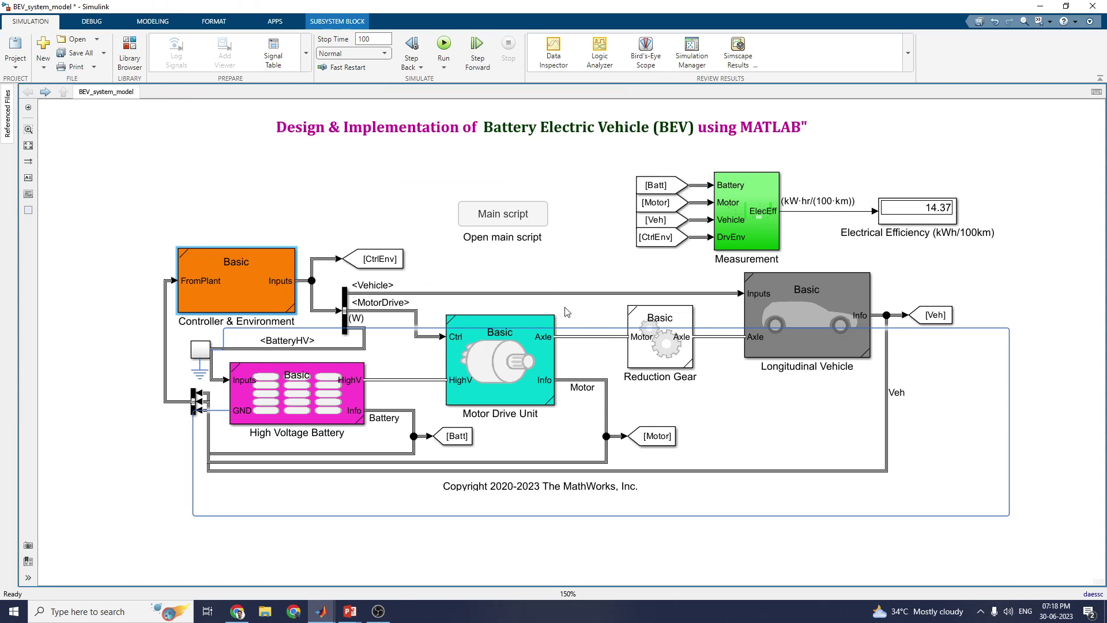
pyautogui.click(640, 360)
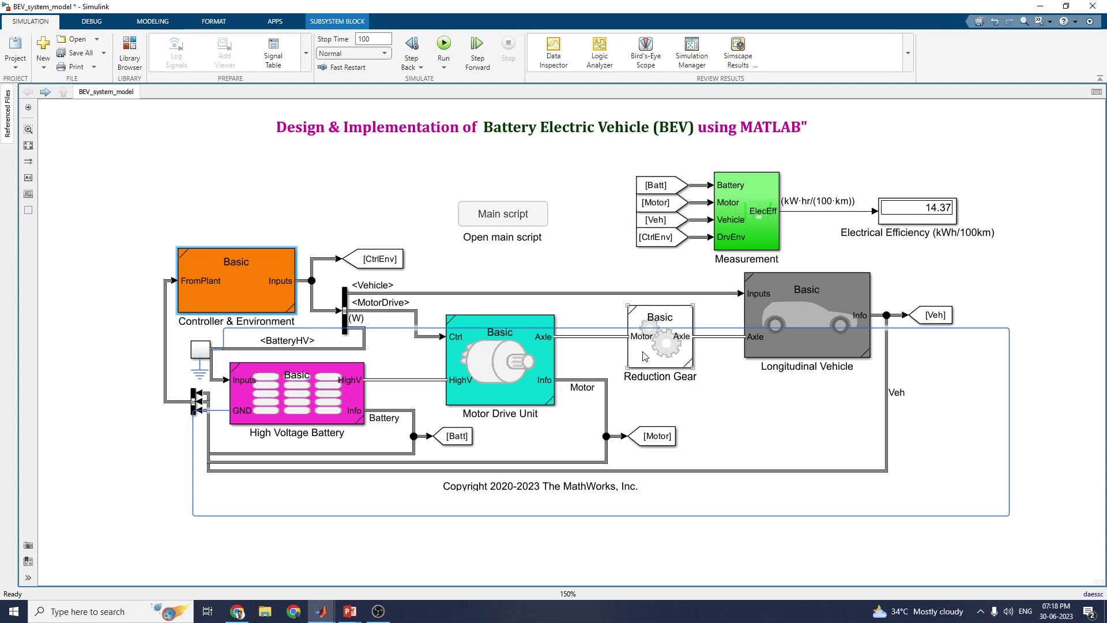
pyautogui.click(644, 398)
pyautogui.click(356, 381)
pyautogui.doubleClick(342, 388)
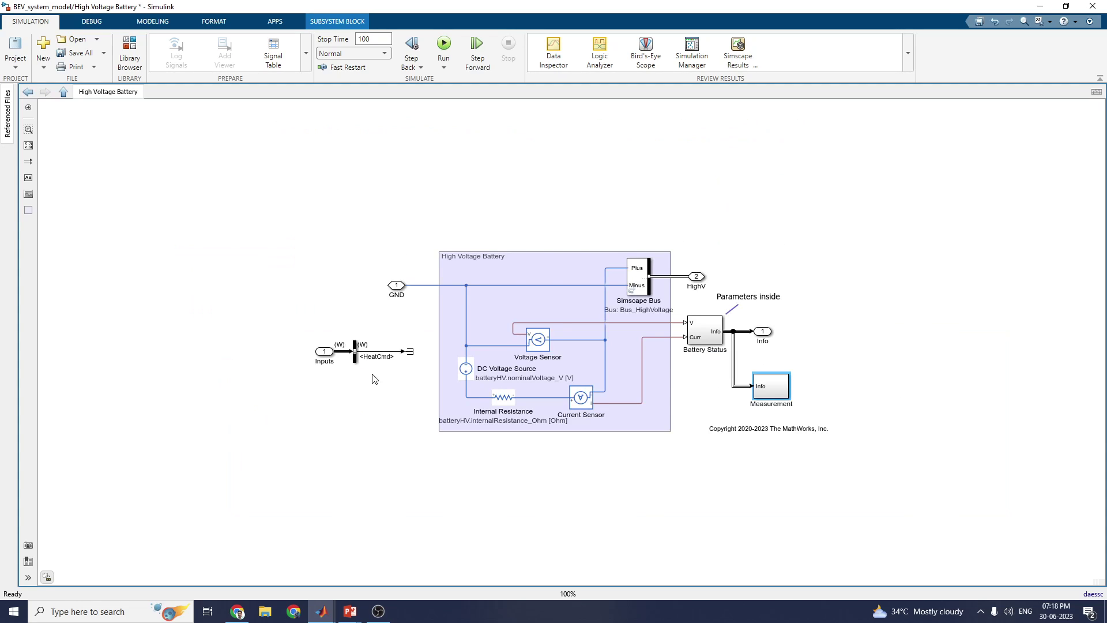
# Inspect the connection type and hierarchy strings of the battery's Simscape Bus block, and close its parameters
pyautogui.click(728, 304)
pyautogui.click(729, 306)
pyautogui.click(515, 371)
pyautogui.click(635, 286)
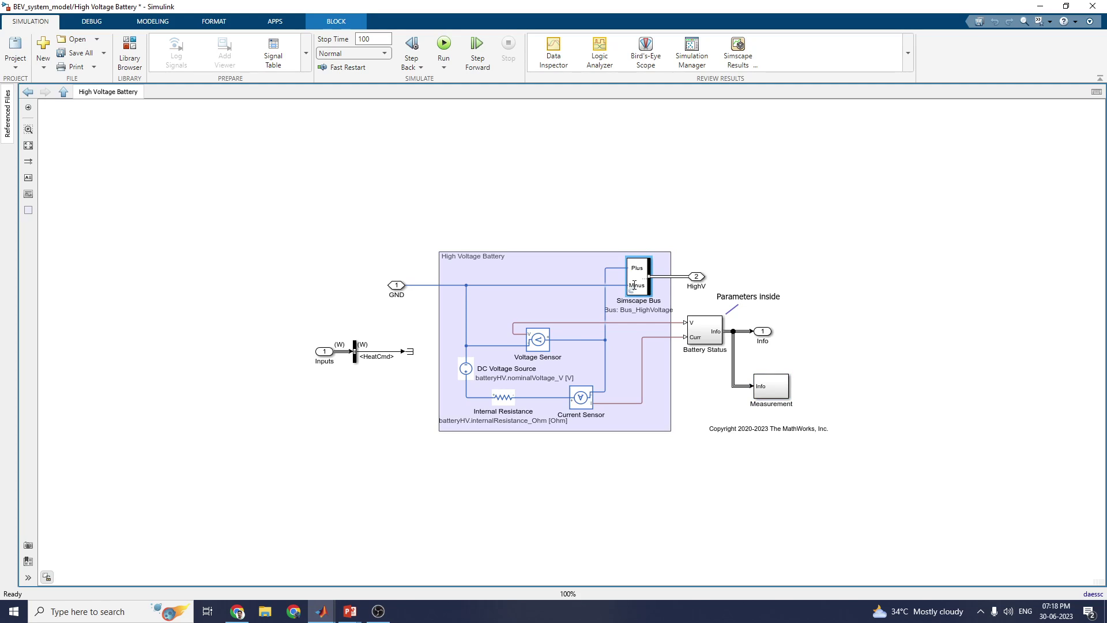
pyautogui.doubleClick(634, 286)
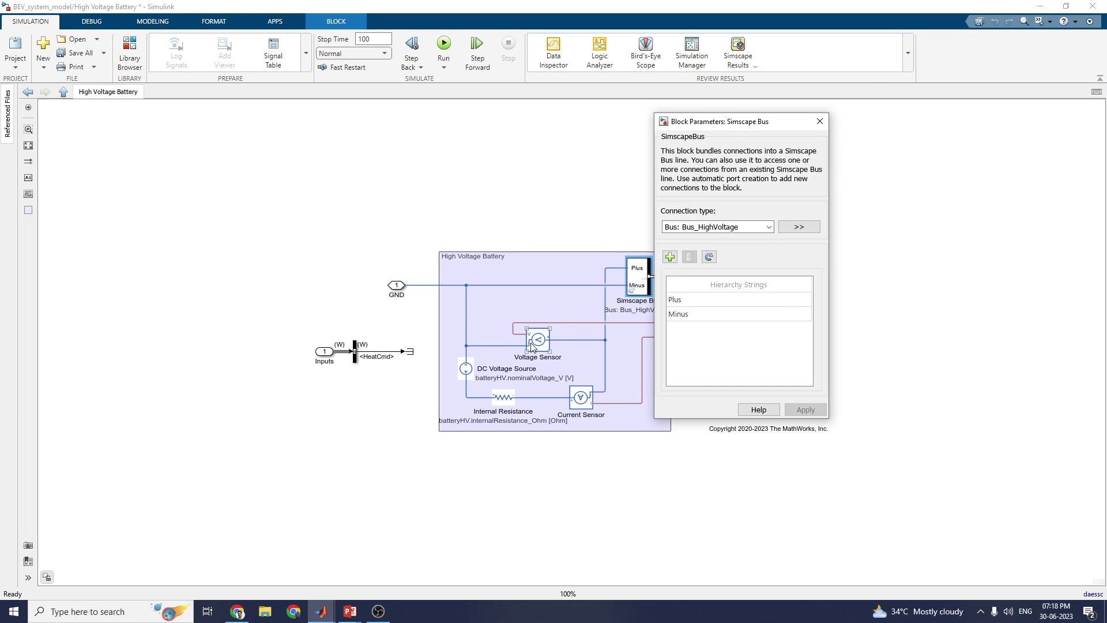
pyautogui.click(820, 121)
# Check the constant voltage parameter of the battery's DC Voltage Source and close its parameters
pyautogui.click(464, 374)
pyautogui.doubleClick(465, 372)
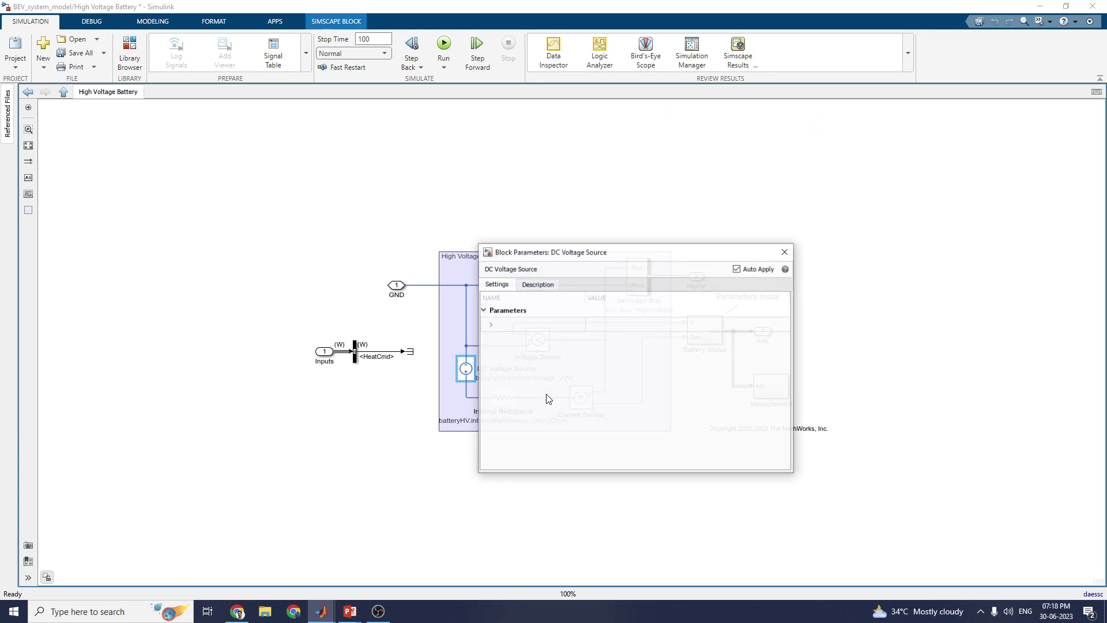
pyautogui.moveTo(633, 255); pyautogui.dragTo(815, 212)
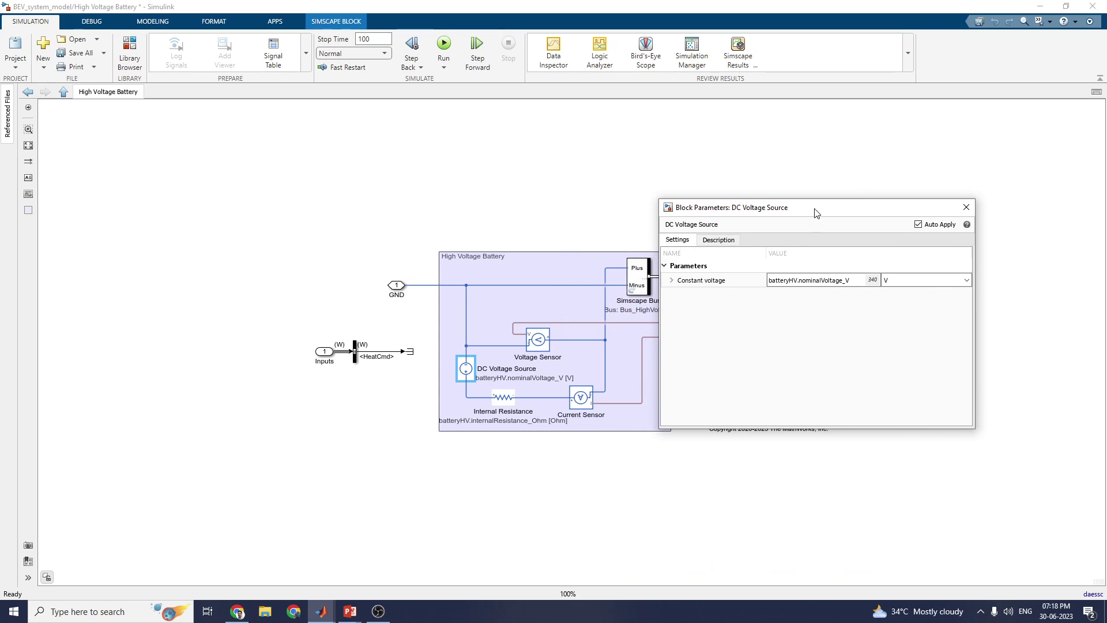
pyautogui.click(972, 208)
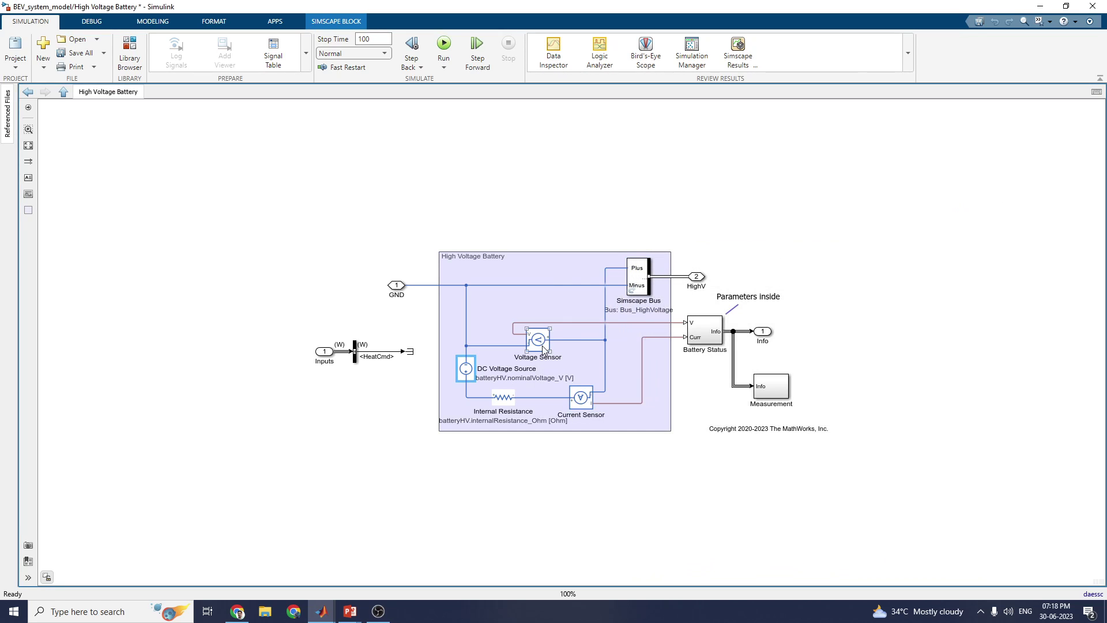
# Examine the signals inside the Battery Status subsystem and return to the High Voltage Battery diagram
pyautogui.click(703, 340)
pyautogui.doubleClick(710, 339)
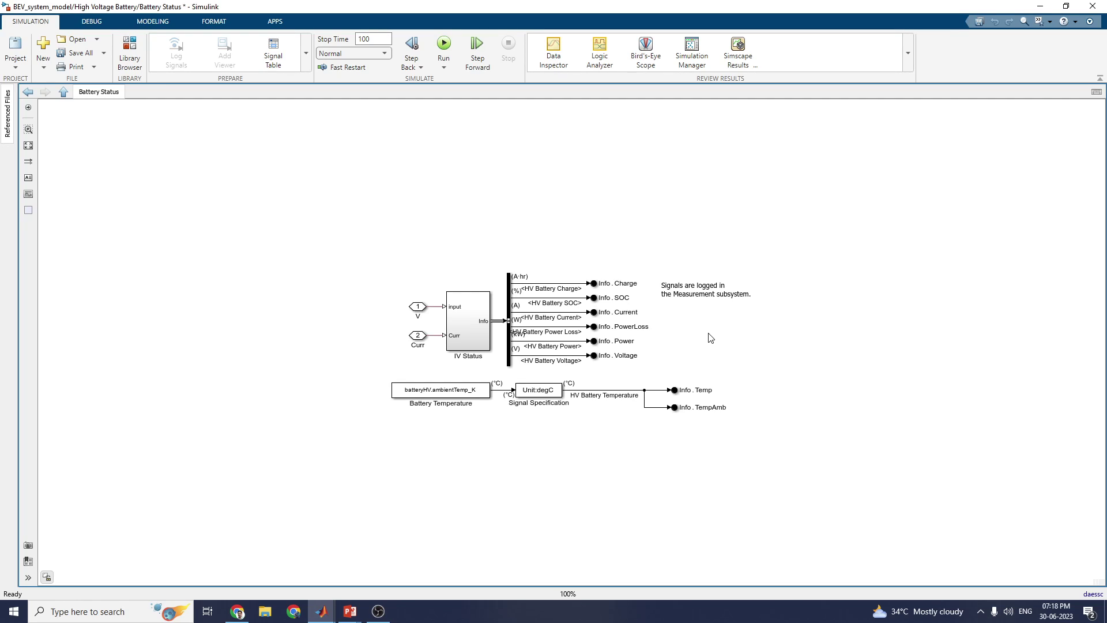
pyautogui.click(458, 316)
pyautogui.click(28, 91)
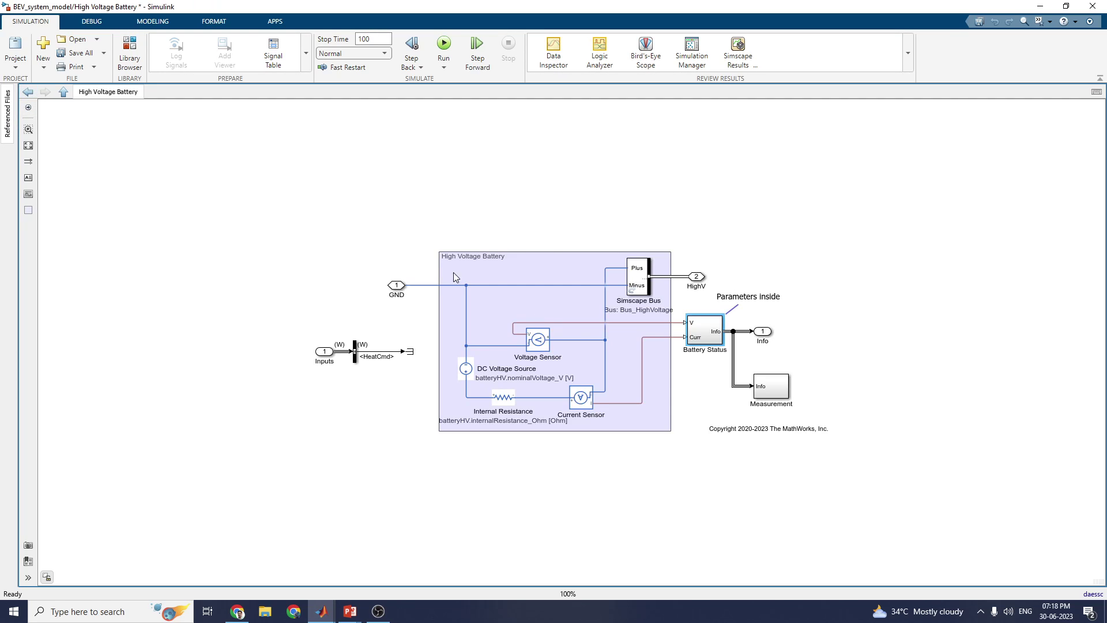
# Examine the battery's Measurement subsystem and its scope signals, and go back to the top-level model
pyautogui.doubleClick(773, 388)
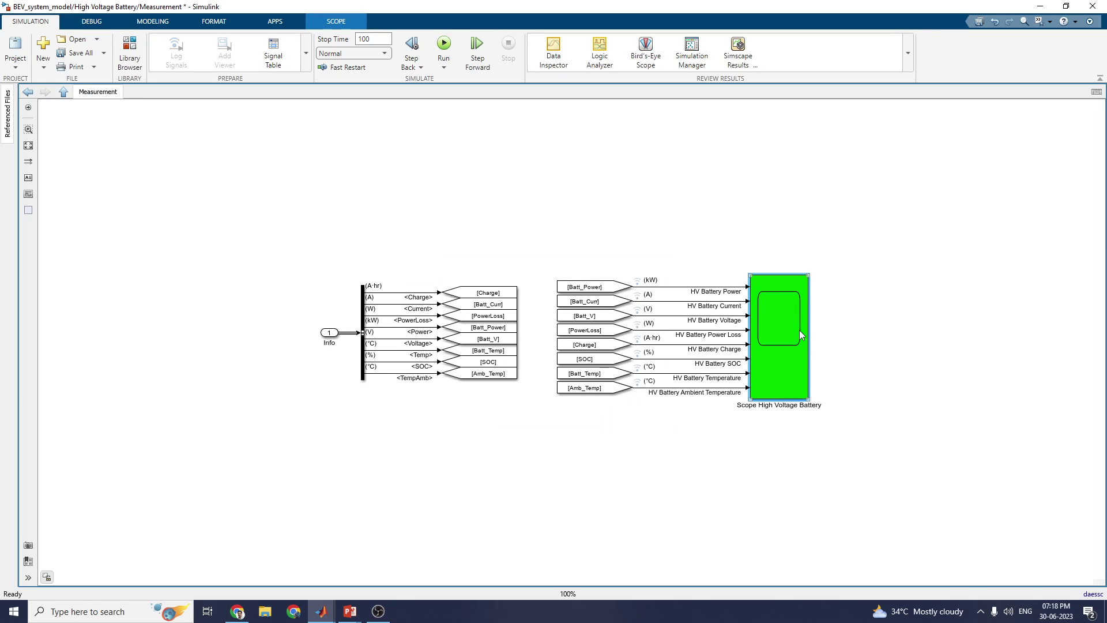
pyautogui.click(799, 301)
pyautogui.click(27, 94)
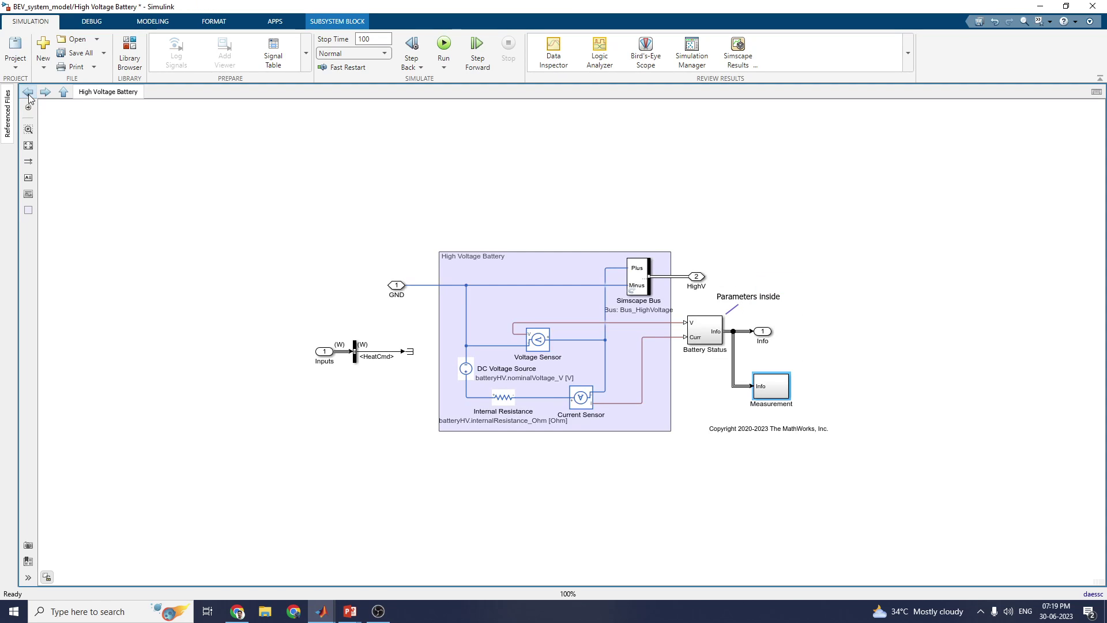
pyautogui.click(28, 93)
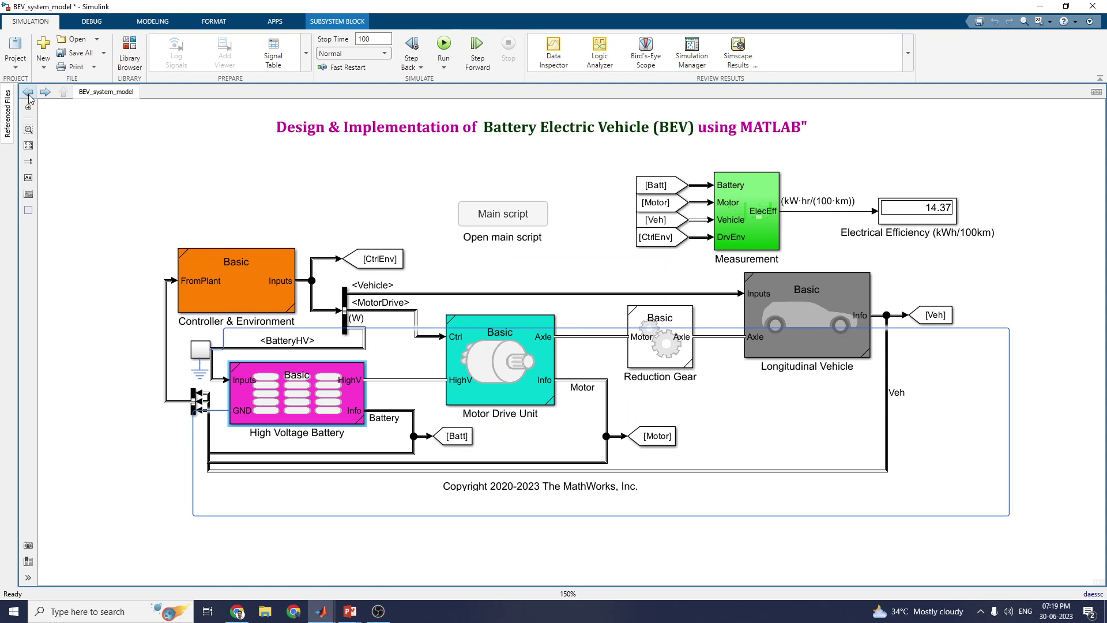
# Open the Motor Drive Unit subsystem and examine the scope signals in its Measurement subsystem
pyautogui.doubleClick(512, 369)
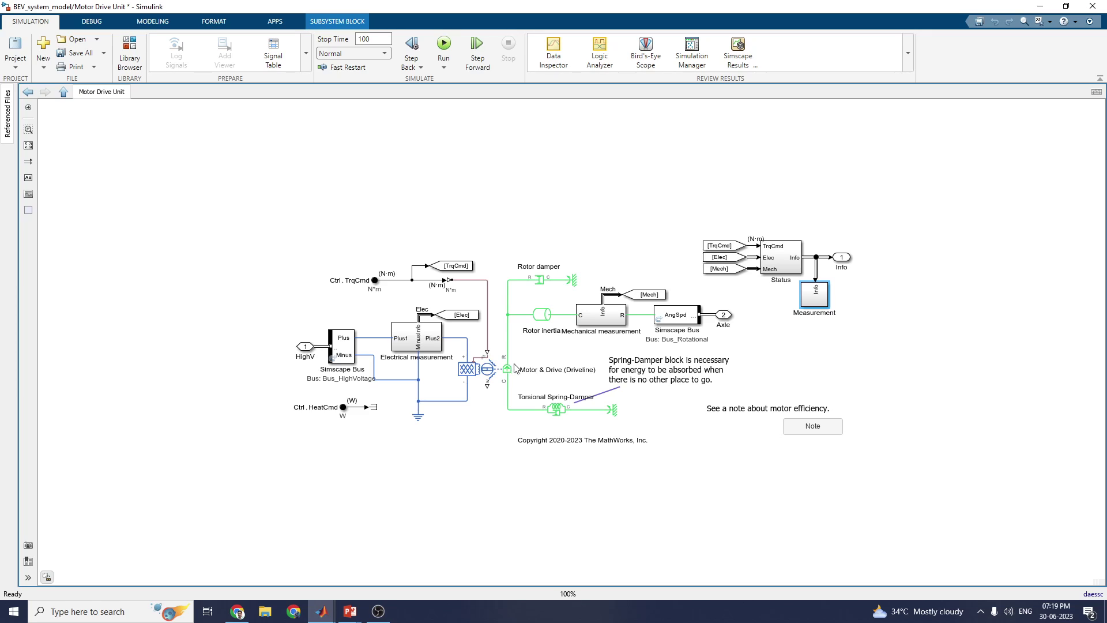
pyautogui.click(819, 308)
pyautogui.doubleClick(819, 308)
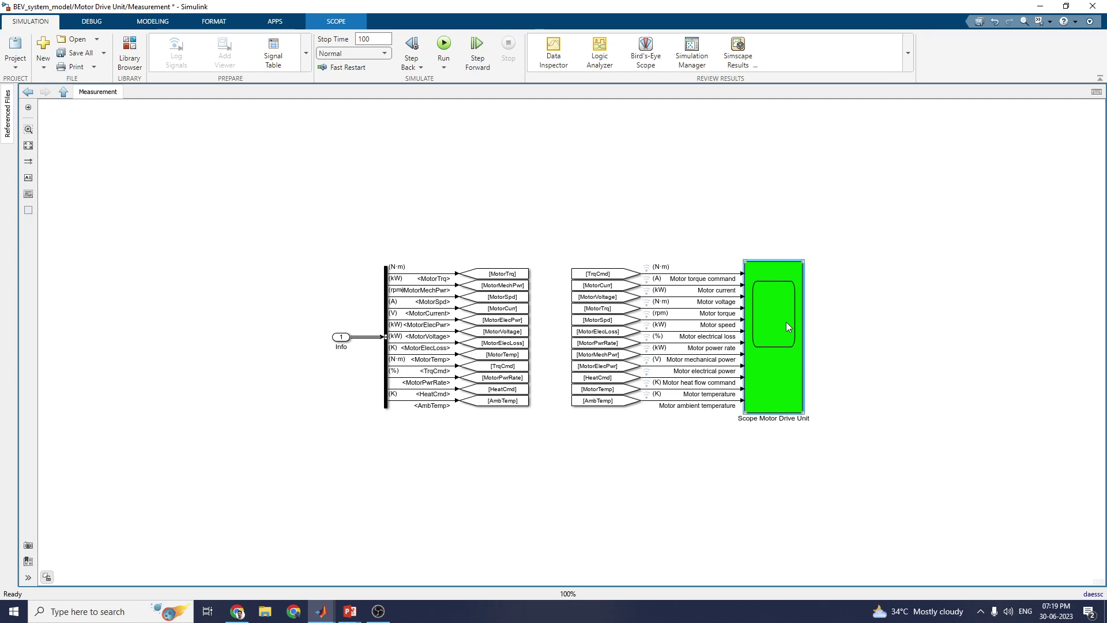
# Return to the top-level model and open the Longitudinal Vehicle subsystem
pyautogui.click(25, 93)
pyautogui.click(680, 333)
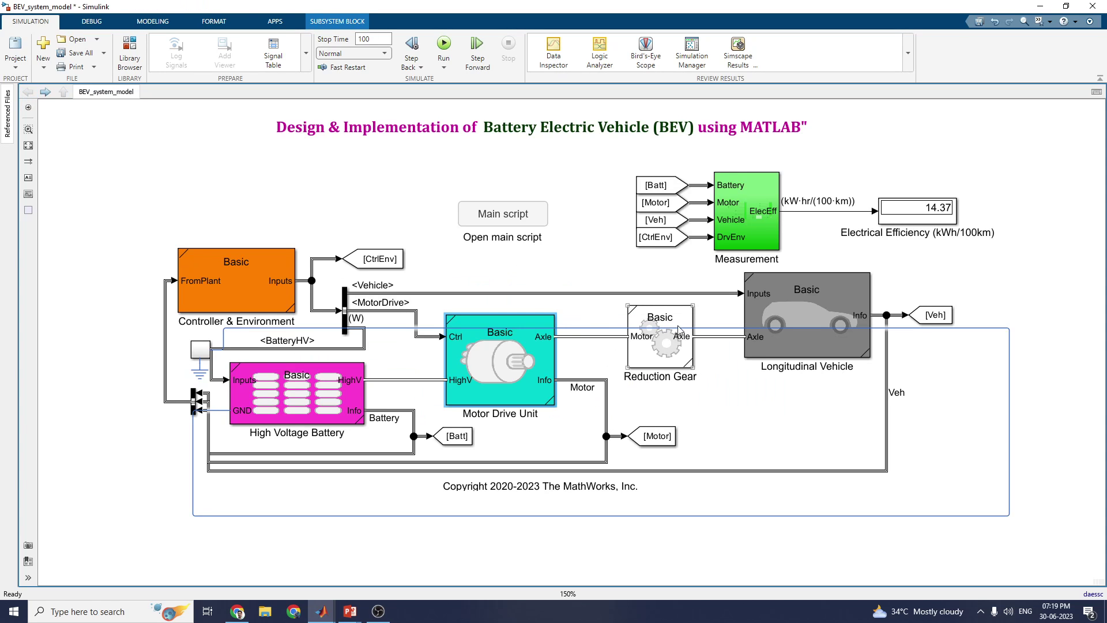
pyautogui.doubleClick(794, 337)
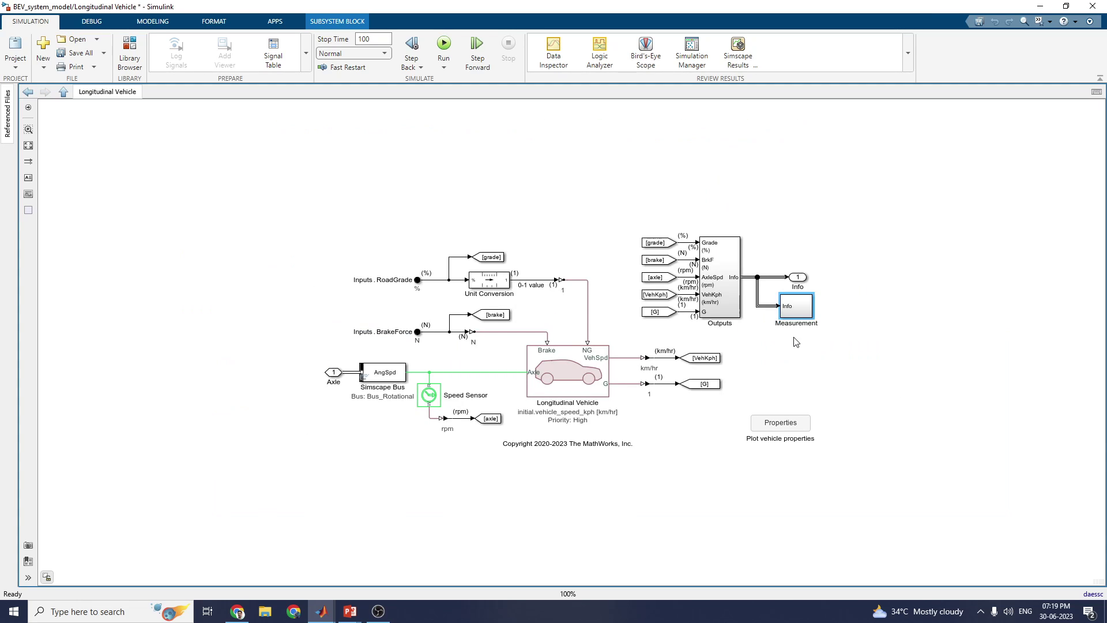
# Check the vehicle parameters of the Longitudinal Vehicle block, such as mass, tire rolling radius and air drag coefficient, and close its parameters
pyautogui.click(575, 384)
pyautogui.doubleClick(575, 384)
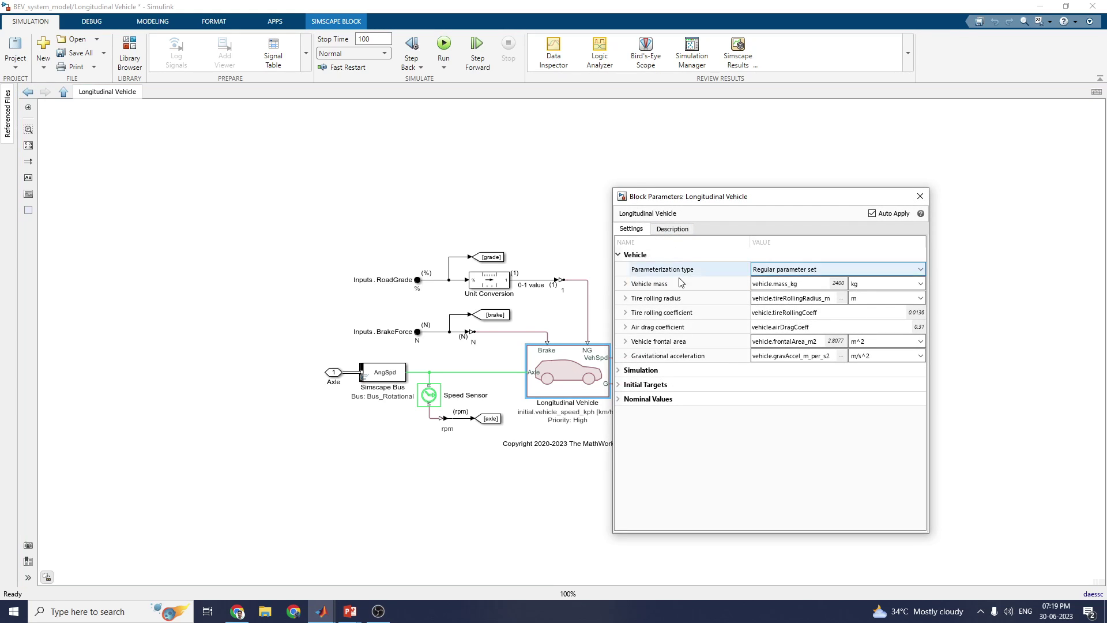
pyautogui.moveTo(681, 203); pyautogui.dragTo(845, 213)
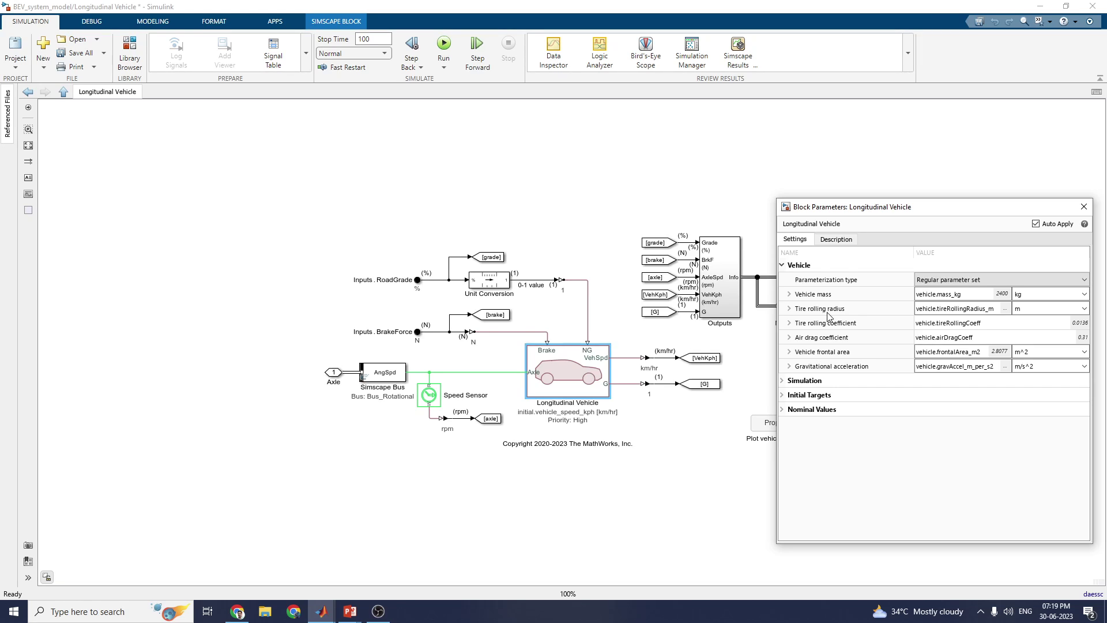
pyautogui.click(1083, 207)
# Examine the signals in the Outputs and Measurement subsystems of the Longitudinal Vehicle
pyautogui.doubleClick(734, 279)
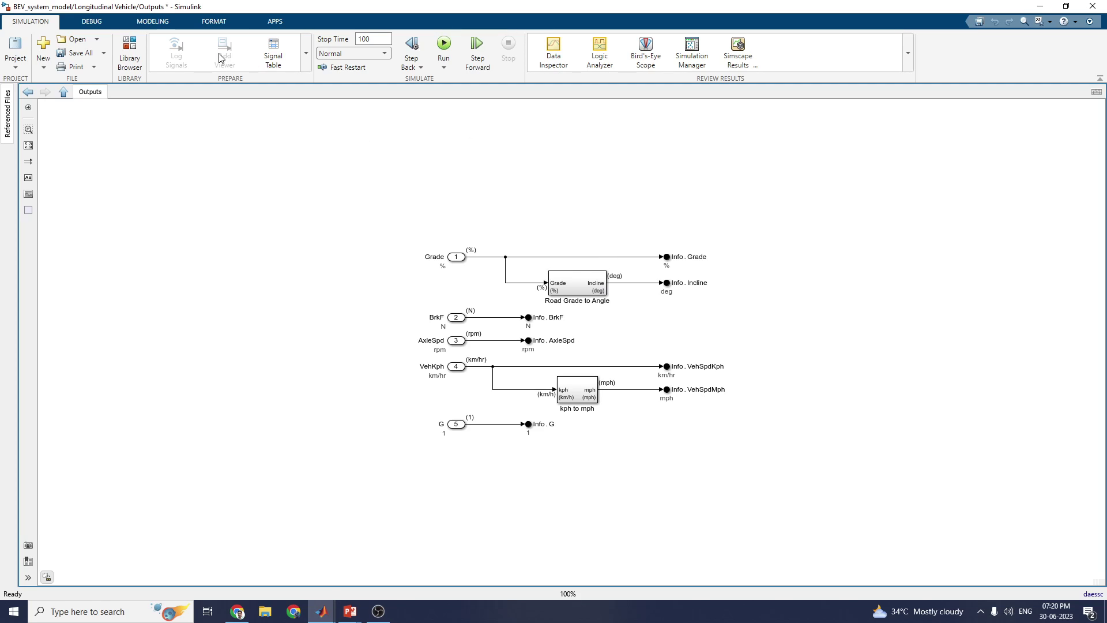
pyautogui.click(28, 92)
pyautogui.doubleClick(791, 305)
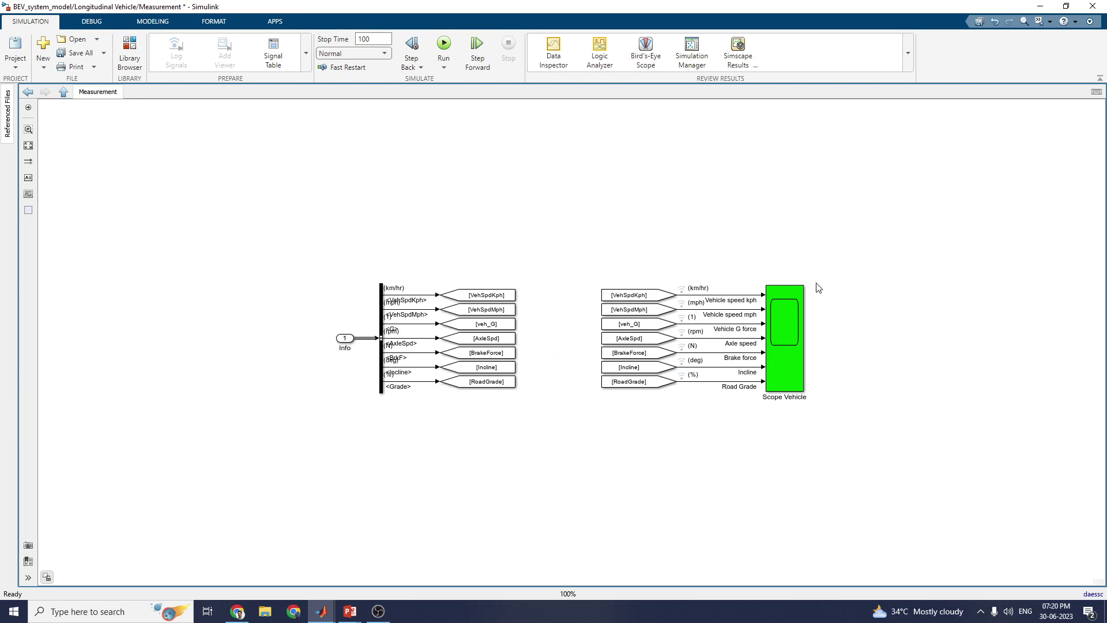
pyautogui.click(805, 321)
pyautogui.click(576, 260)
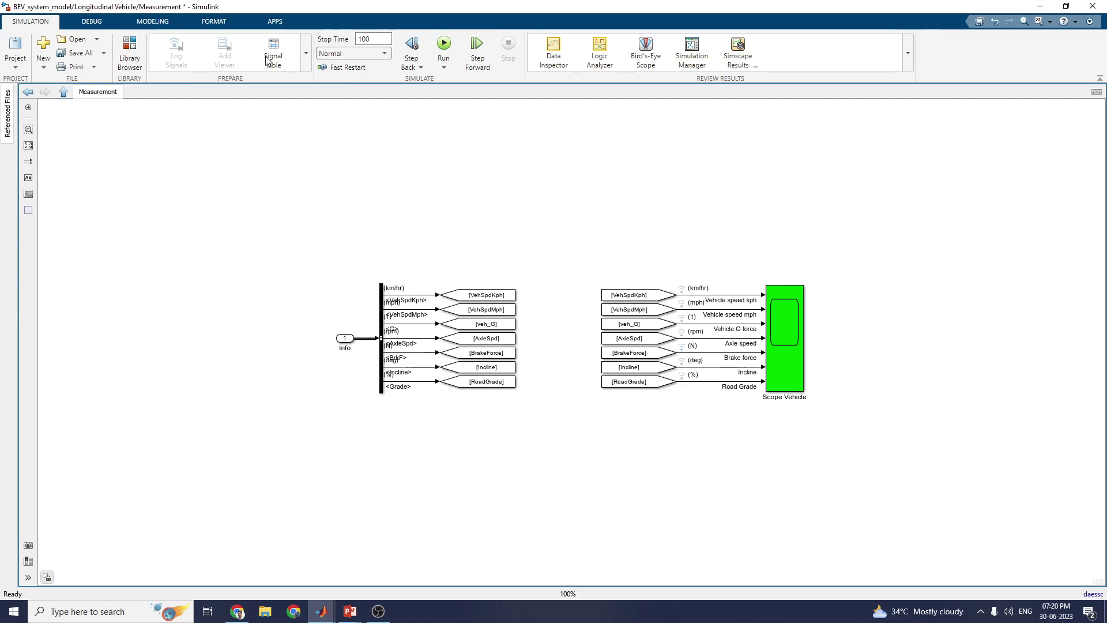
# Go back to the top-level model, examine the scope signals in its Measurement subsystem and leave it again
pyautogui.click(28, 92)
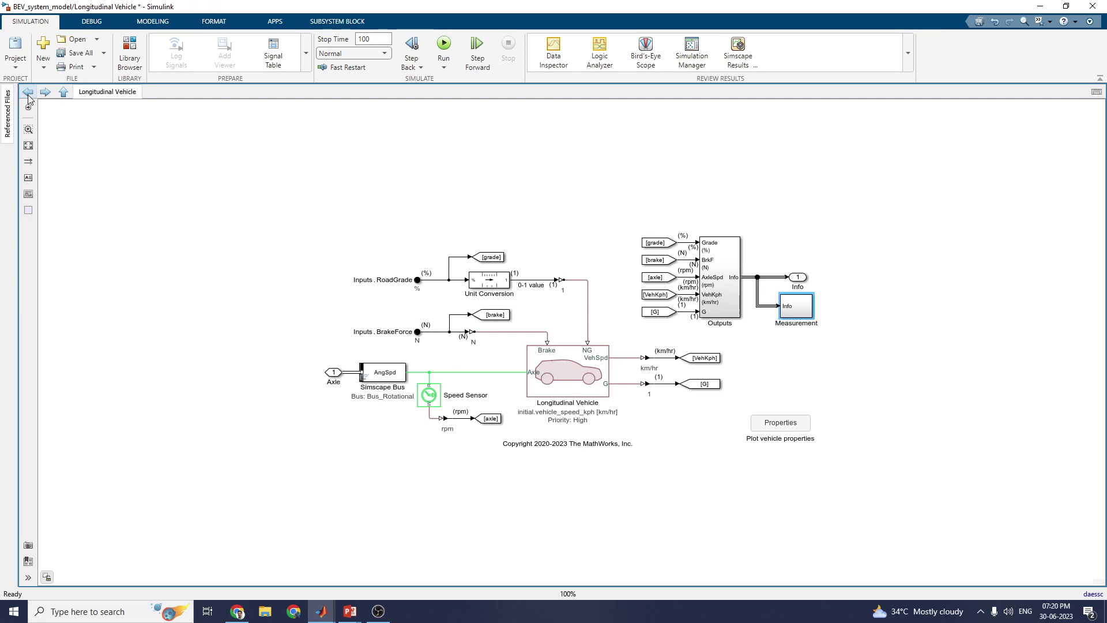
pyautogui.click(28, 92)
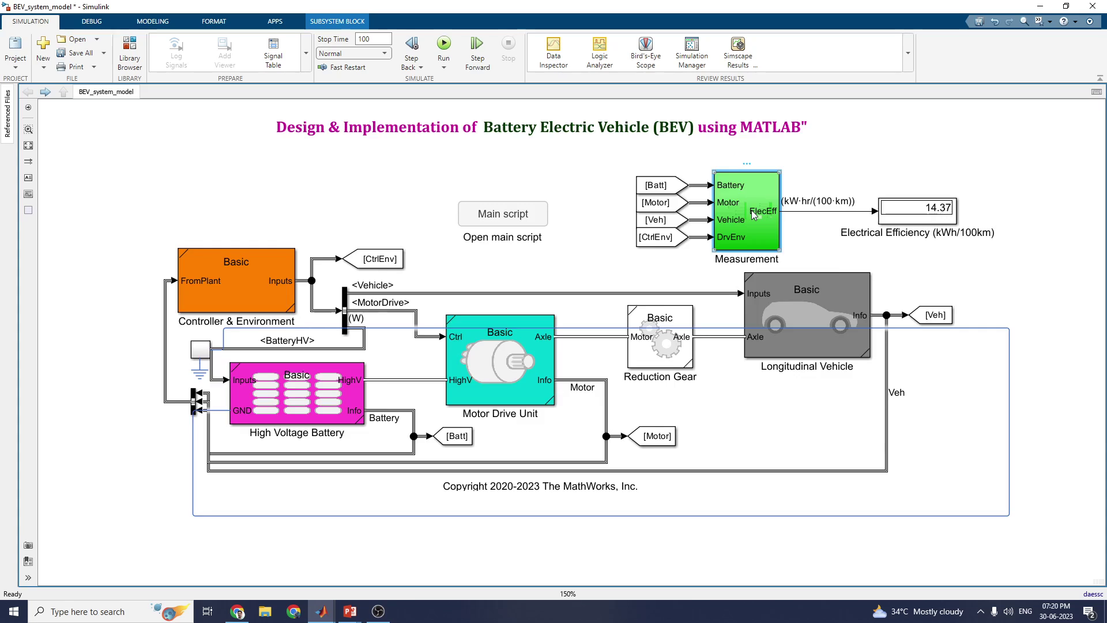
pyautogui.doubleClick(752, 209)
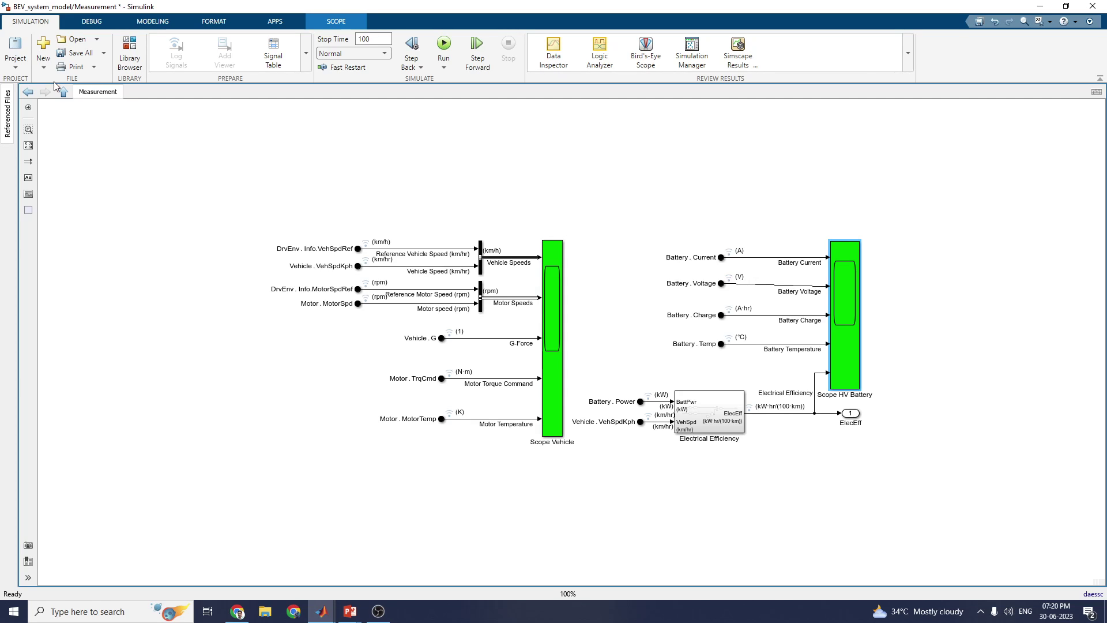
pyautogui.click(28, 91)
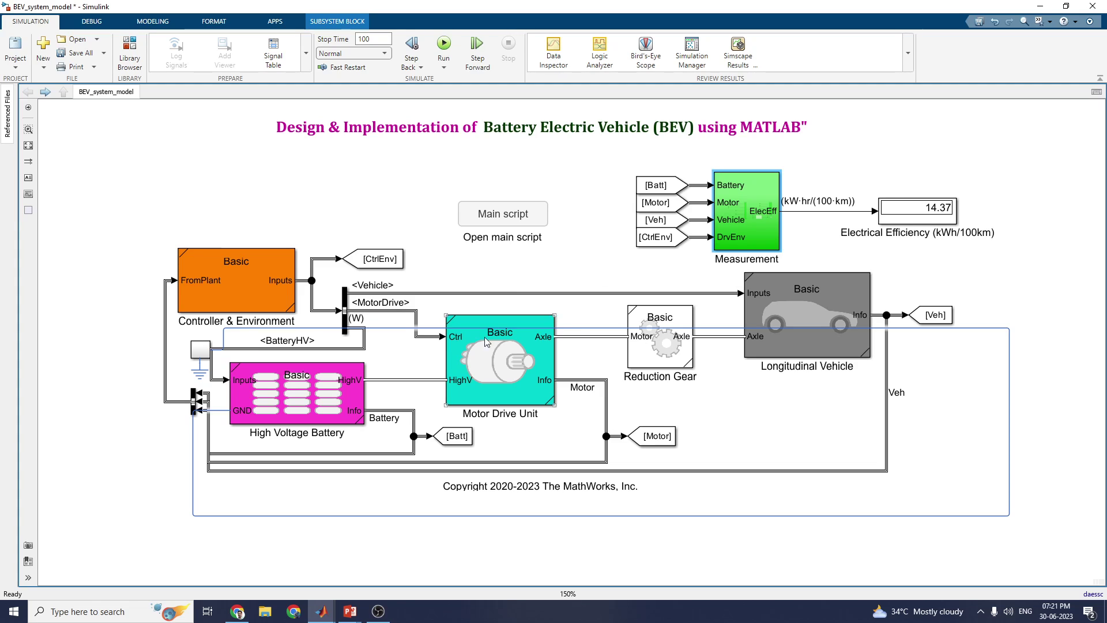
# Look into the Motor Drive Unit subsystem and the Run Simulation section of BEV_main_script.mlx, and return to the top-level model
pyautogui.doubleClick(501, 369)
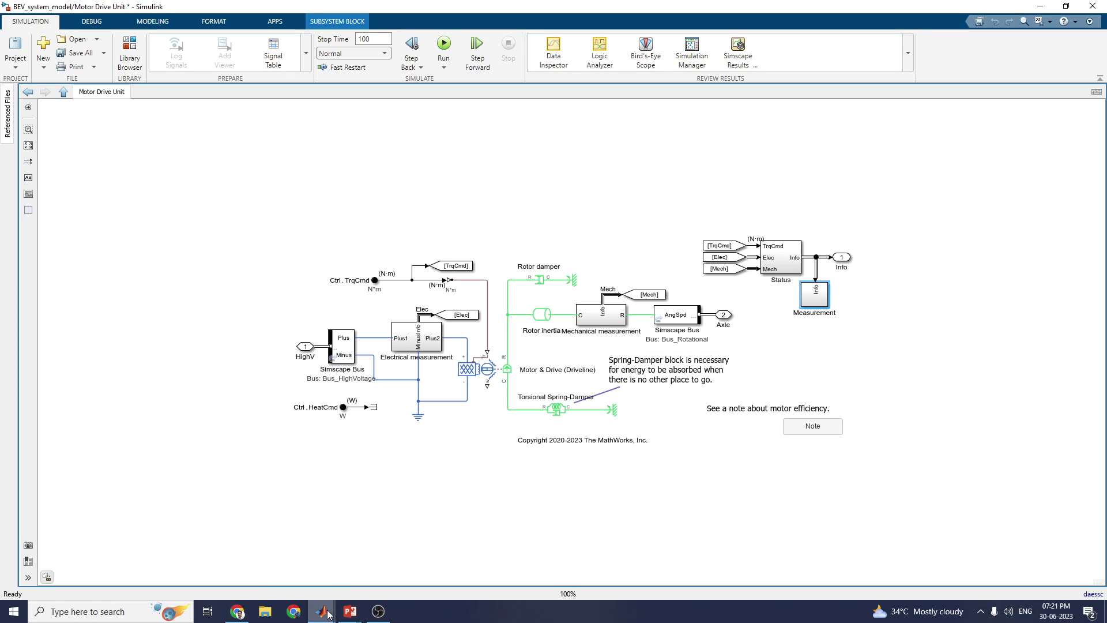
pyautogui.moveTo(327, 613)
pyautogui.click(188, 556)
pyautogui.hotkey('ctrl', 'Home')
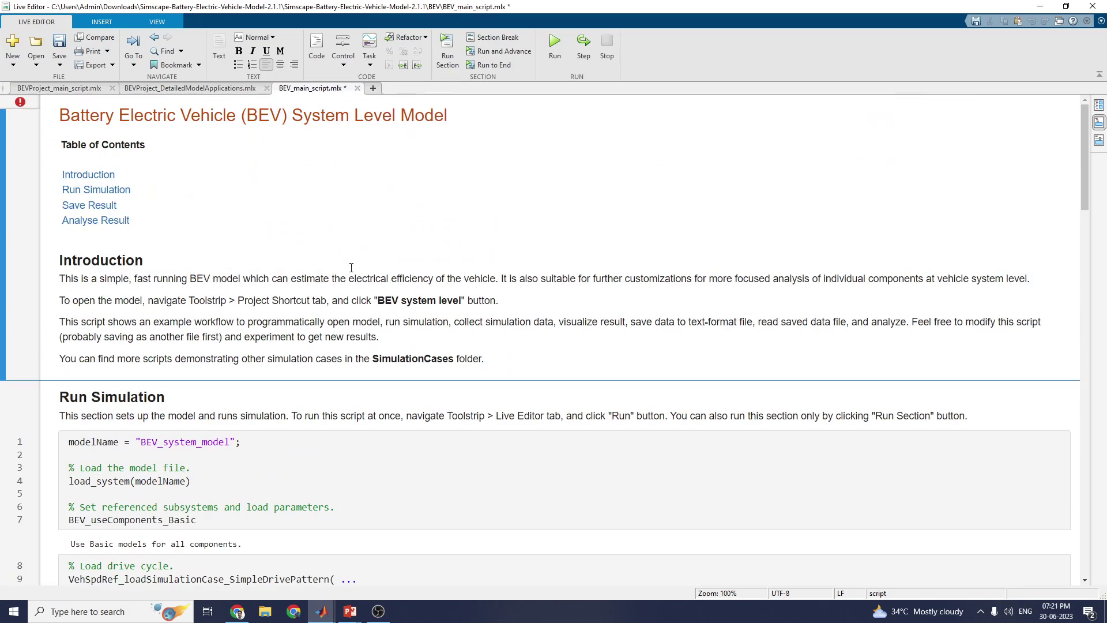
pyautogui.scroll(-3, 412, 278)
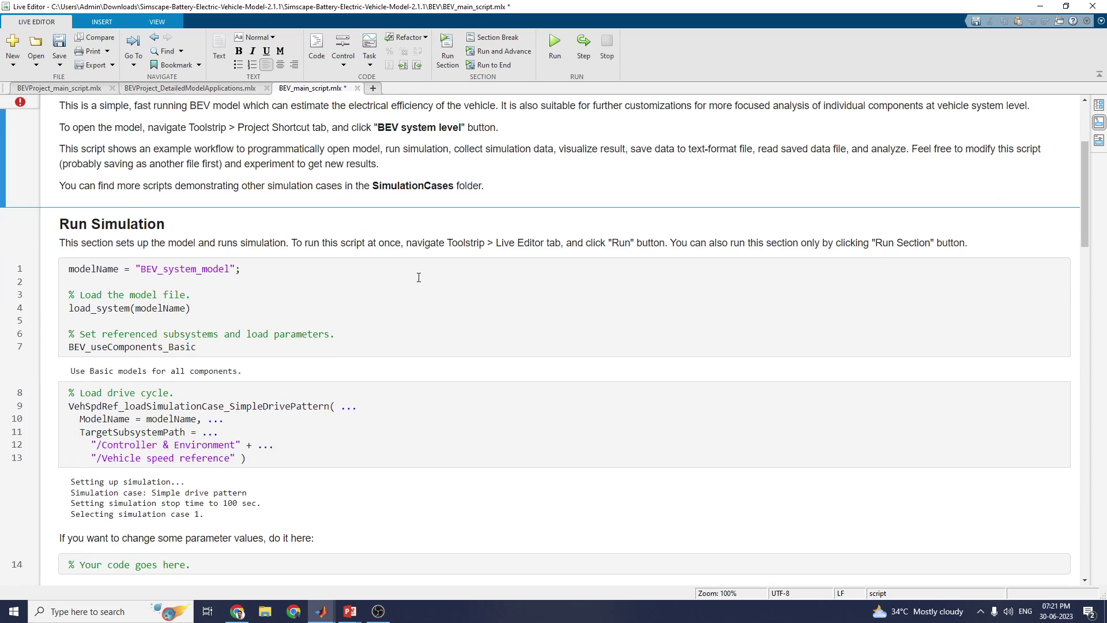
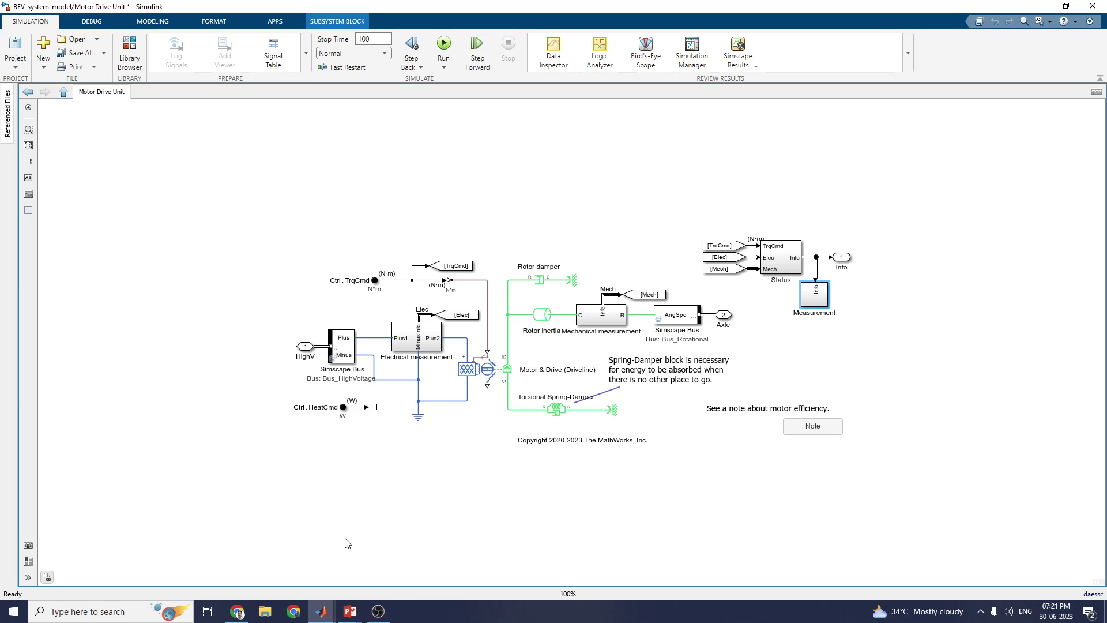
pyautogui.click(28, 93)
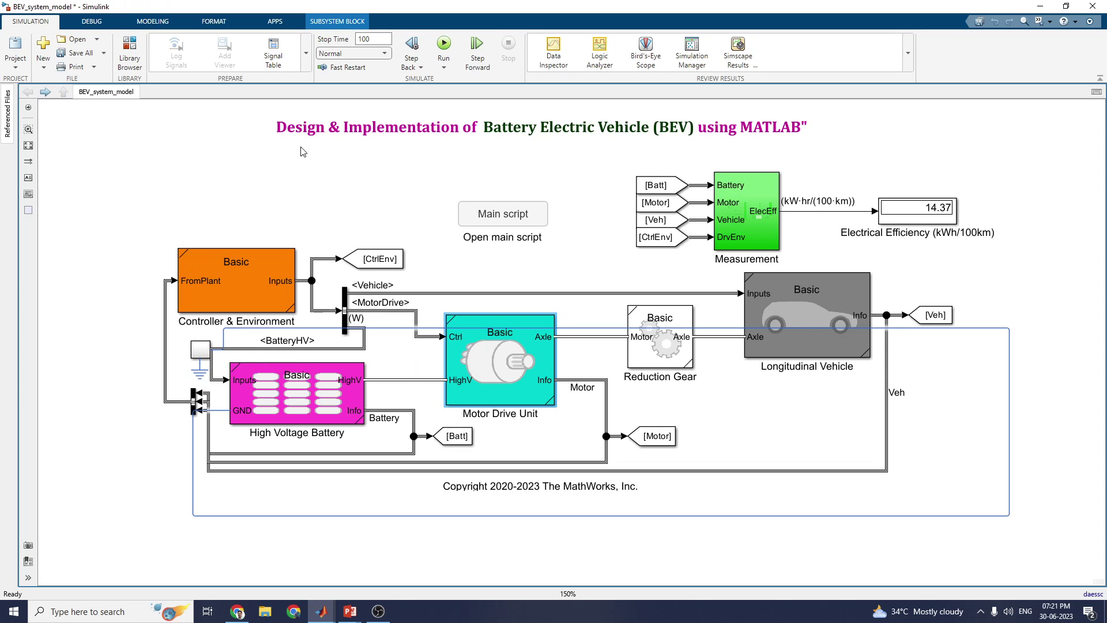
# Run the BEV system model and bring up the Scope HV Battery window, placing it over the upper part of the diagram
pyautogui.click(444, 47)
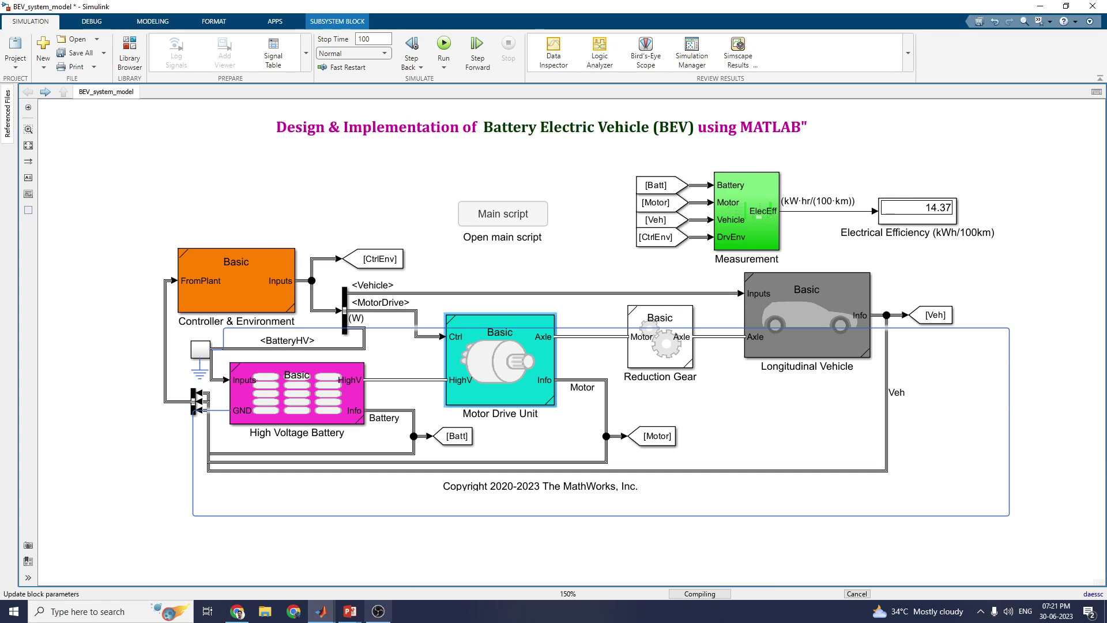
pyautogui.moveTo(321, 613)
pyautogui.click(401, 570)
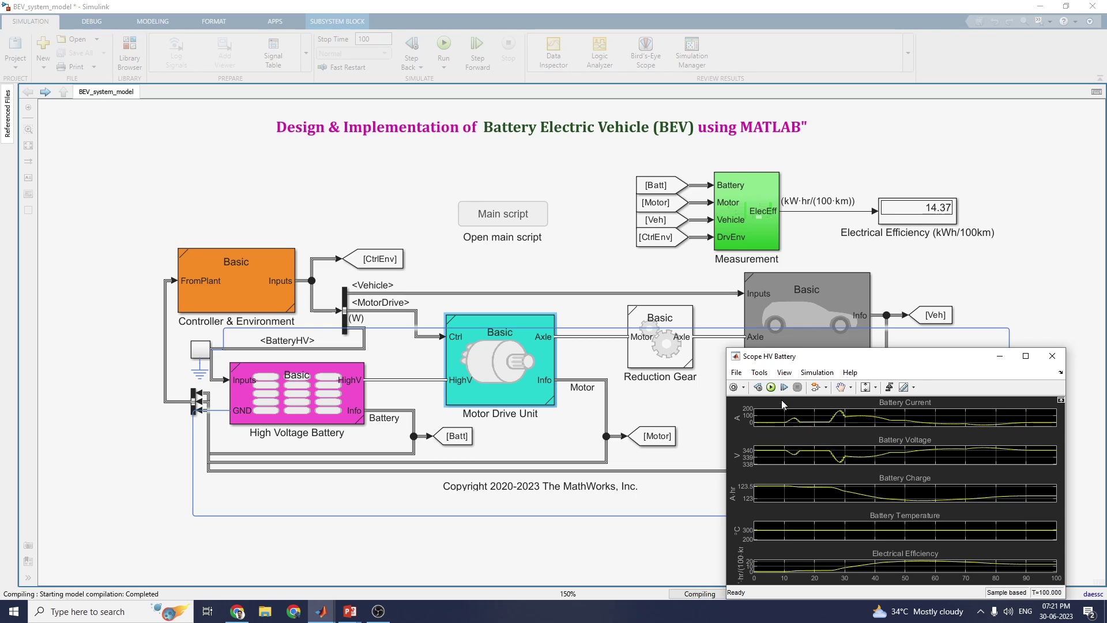
pyautogui.moveTo(815, 364); pyautogui.dragTo(202, 98)
# Bring up the Scope High Voltage Battery and Scope Motor Drive Unit windows alongside the Scope HV Battery window
pyautogui.click(325, 613)
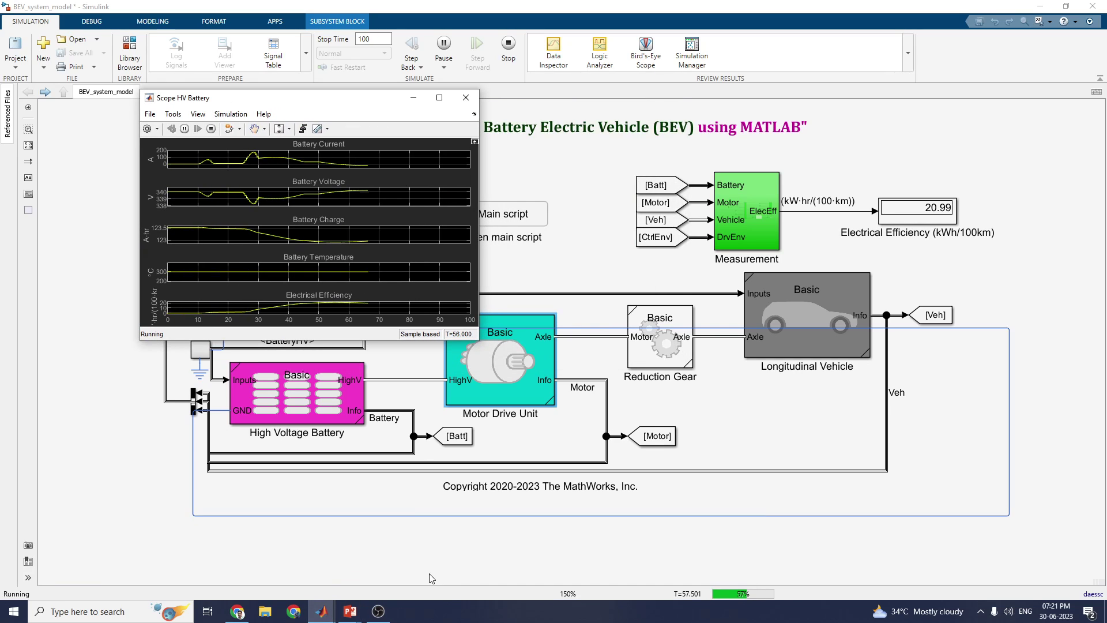
pyautogui.click(322, 612)
pyautogui.click(520, 556)
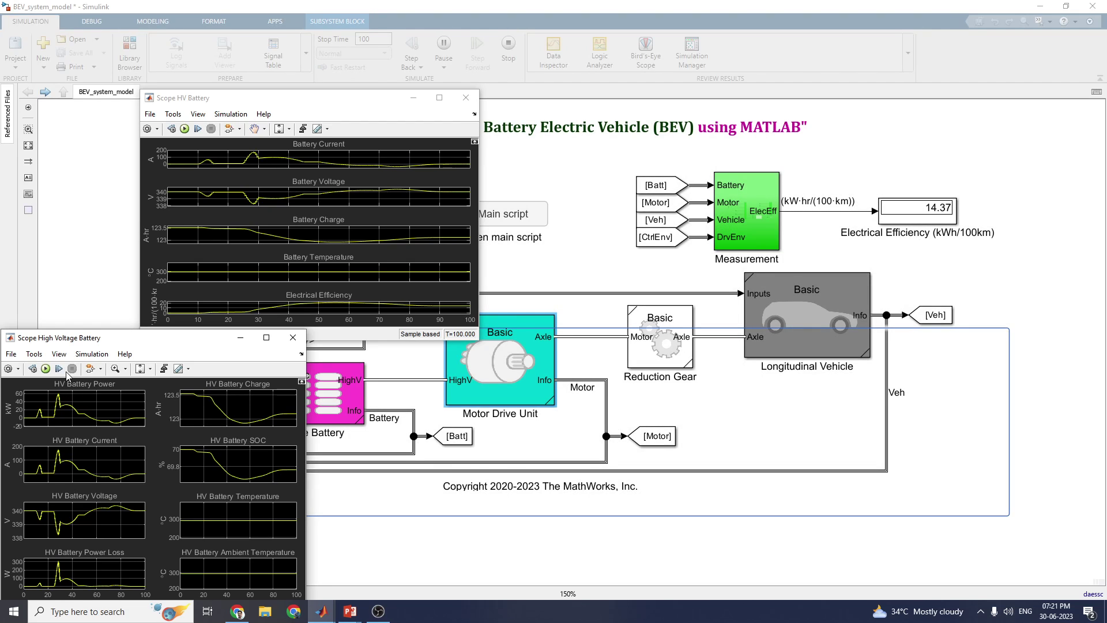
pyautogui.click(322, 613)
pyautogui.click(614, 558)
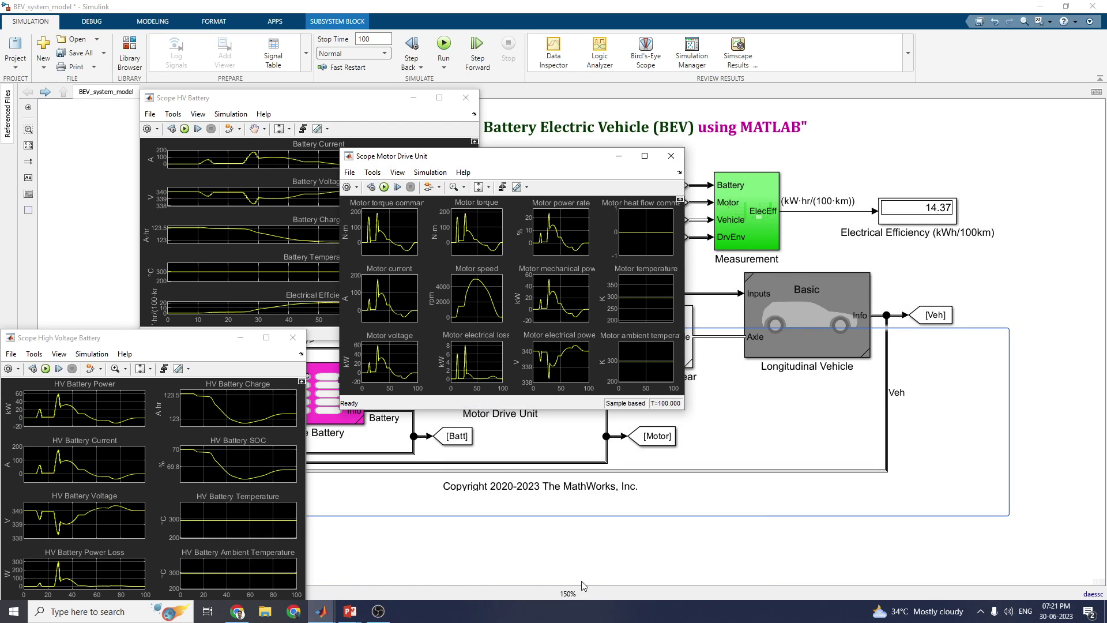
# Bring up the Scope Vehicle window and arrange it and the Scope Motor Drive Unit window so that all four scopes are unobstructed
pyautogui.click(237, 613)
pyautogui.click(237, 612)
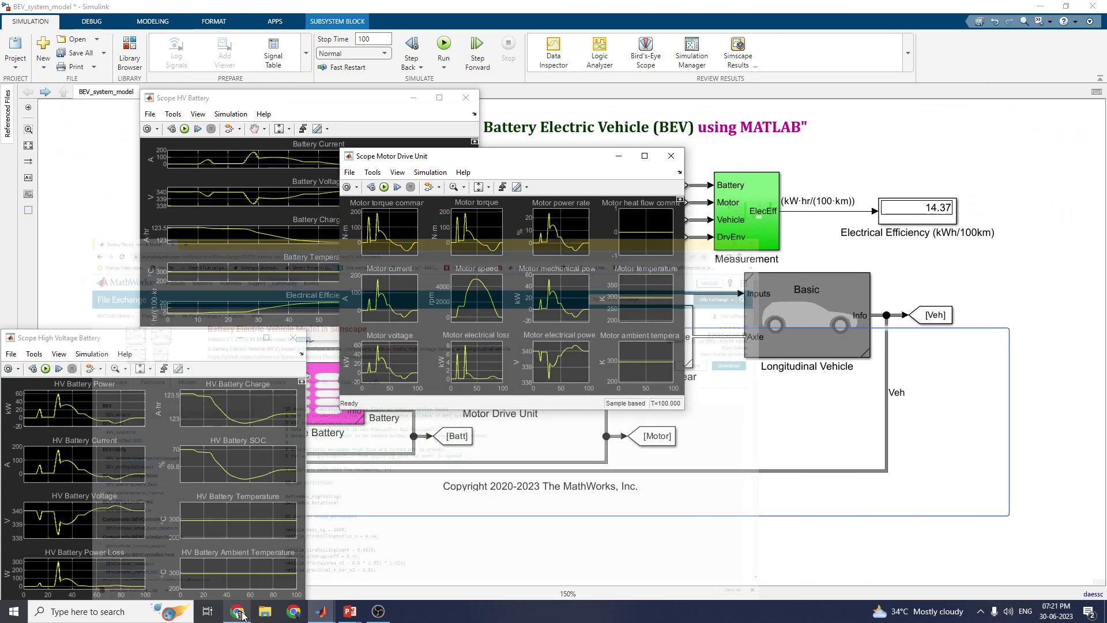
pyautogui.click(321, 612)
pyautogui.click(709, 558)
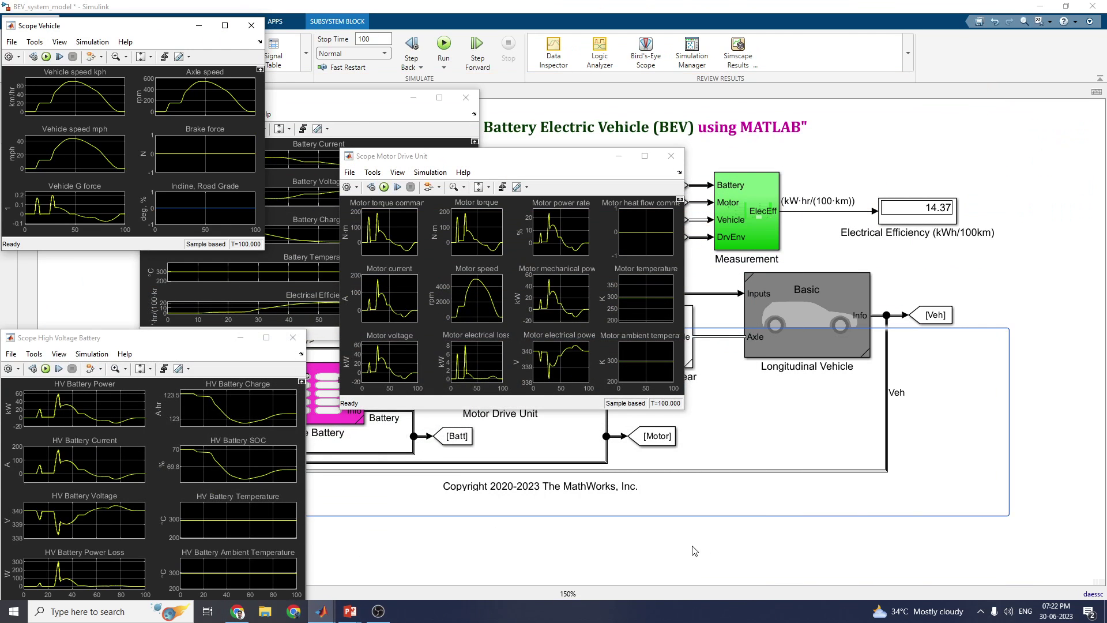
pyautogui.moveTo(165, 23); pyautogui.dragTo(944, 230)
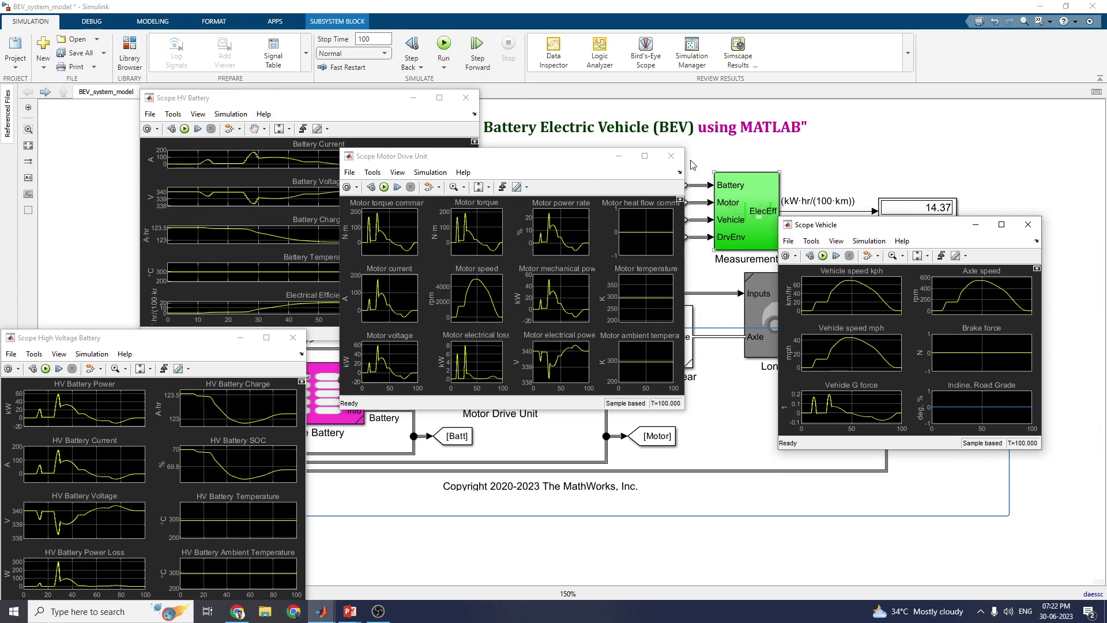
pyautogui.click(588, 213)
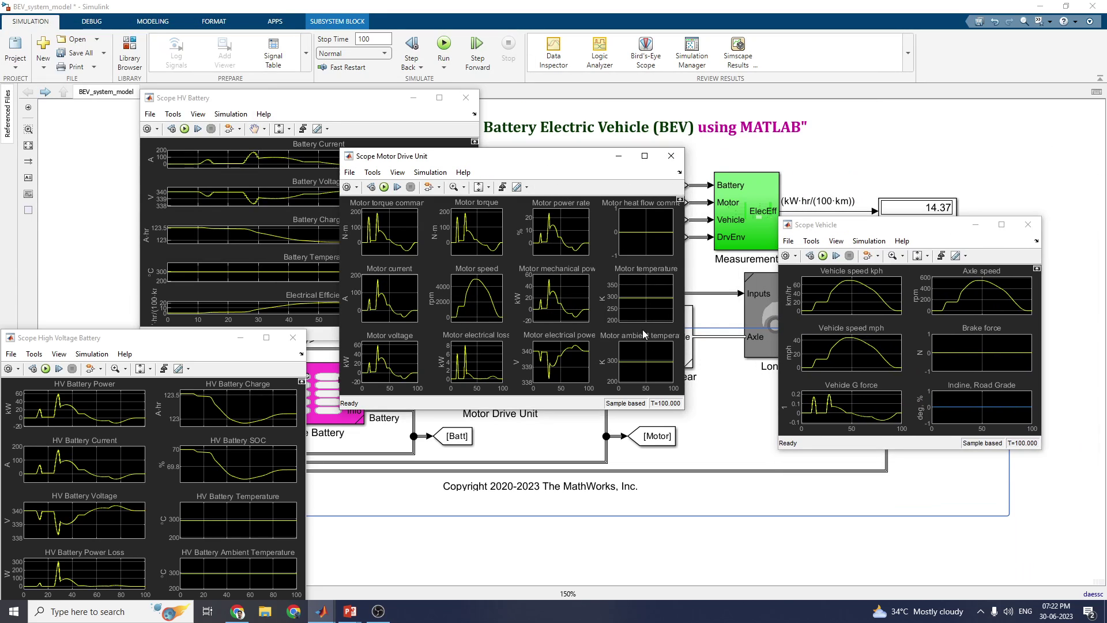
pyautogui.moveTo(518, 159); pyautogui.dragTo(589, 346)
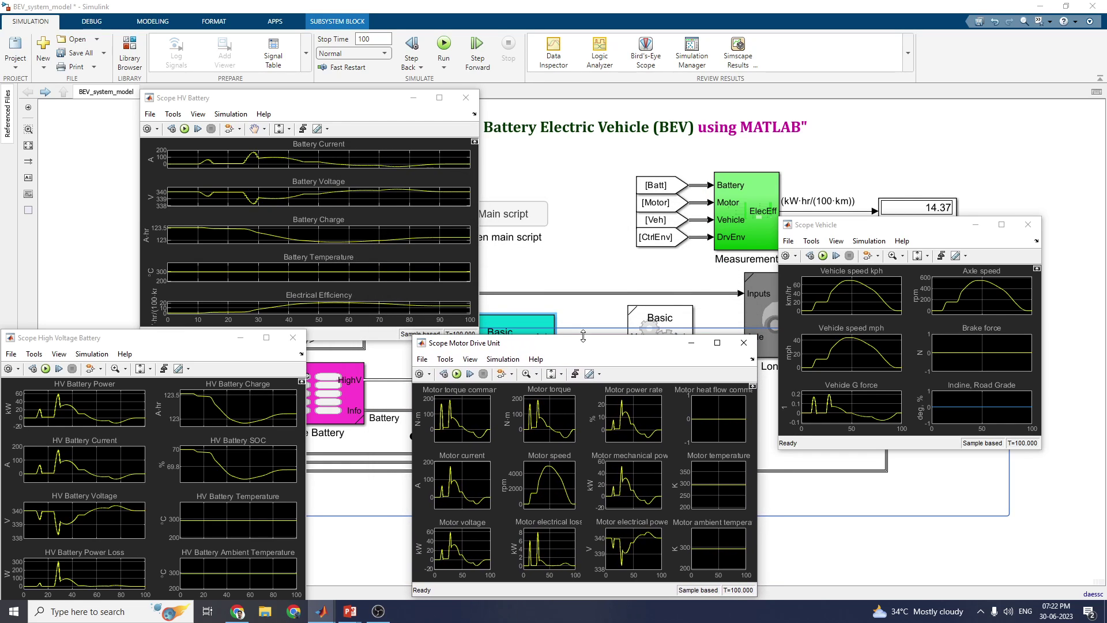
# Run the simulation again and bring the HV Battery, High Voltage Battery, Motor Drive Unit and Vehicle scopes back over the model
pyautogui.click(441, 52)
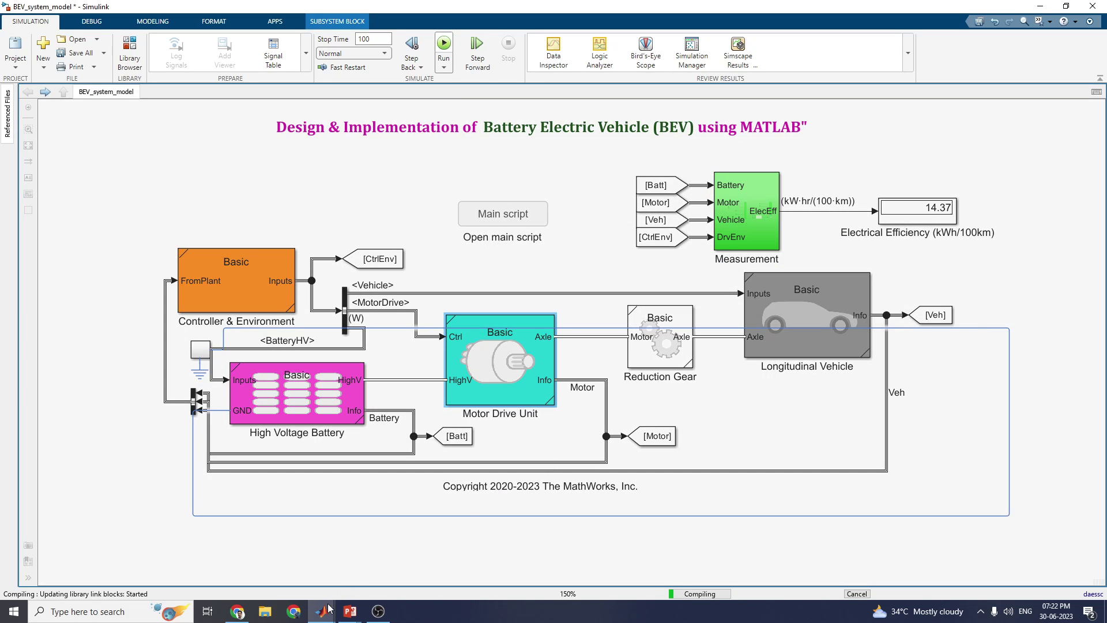
pyautogui.click(410, 590)
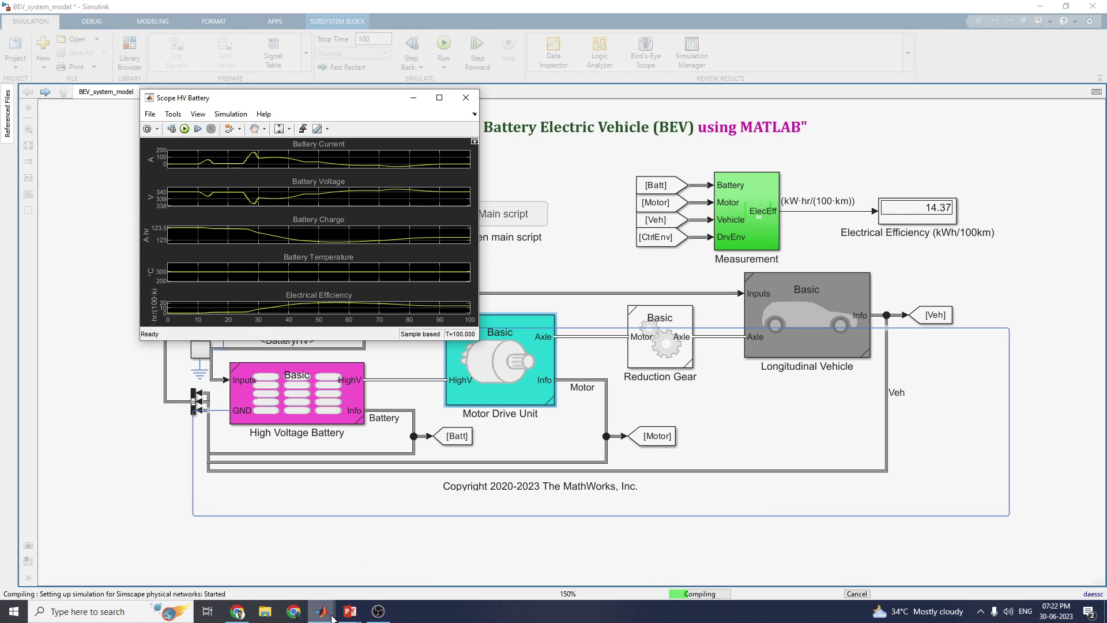
pyautogui.moveTo(333, 617)
pyautogui.click(517, 566)
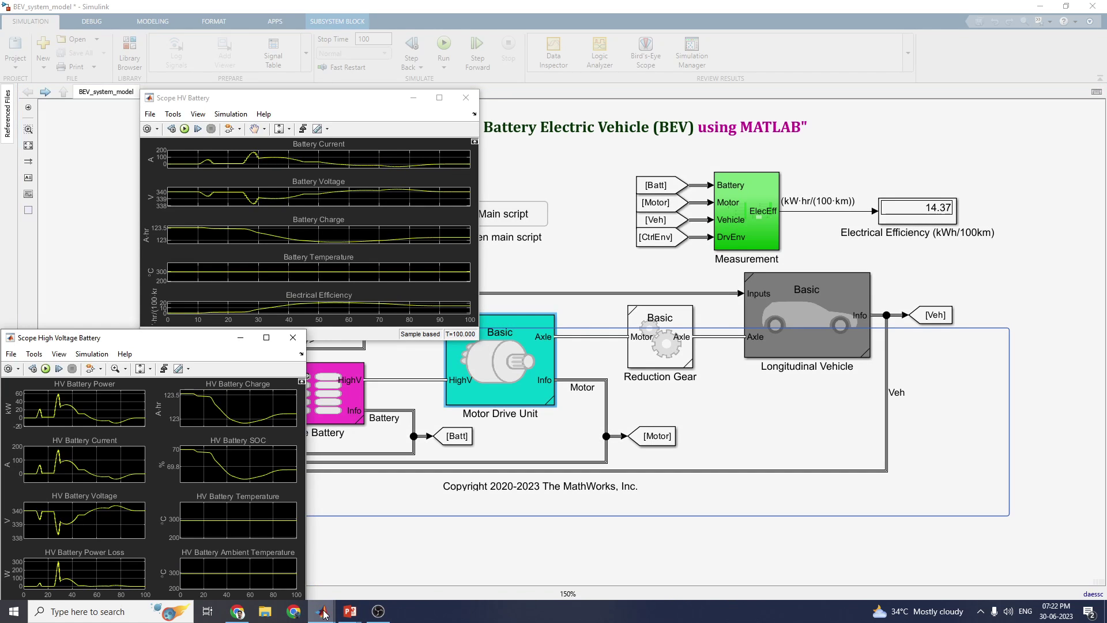
pyautogui.click(614, 562)
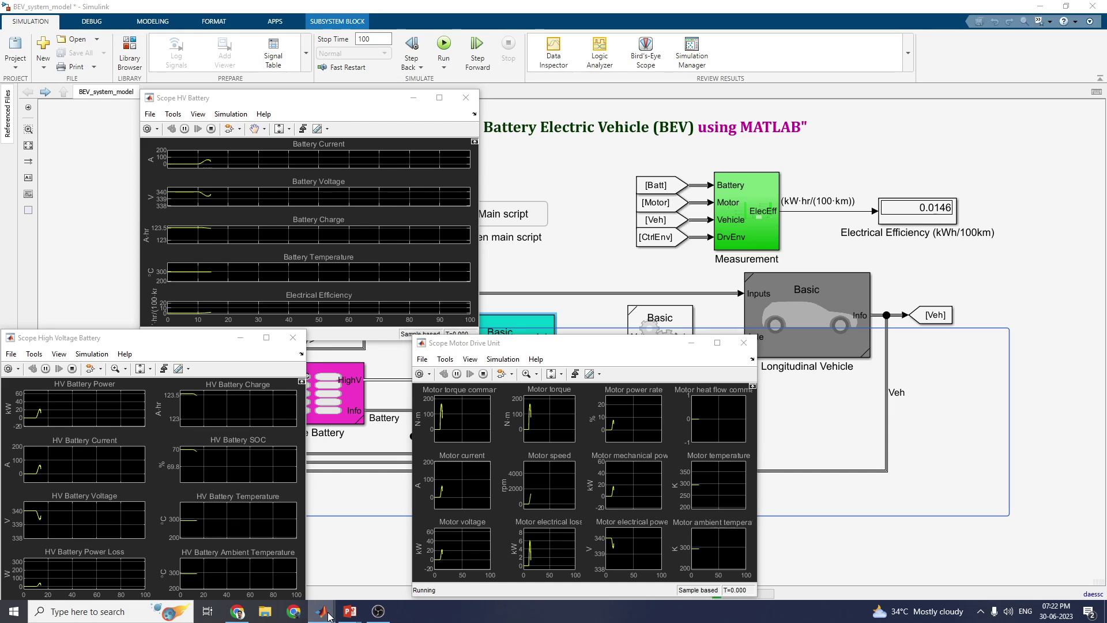
pyautogui.click(676, 560)
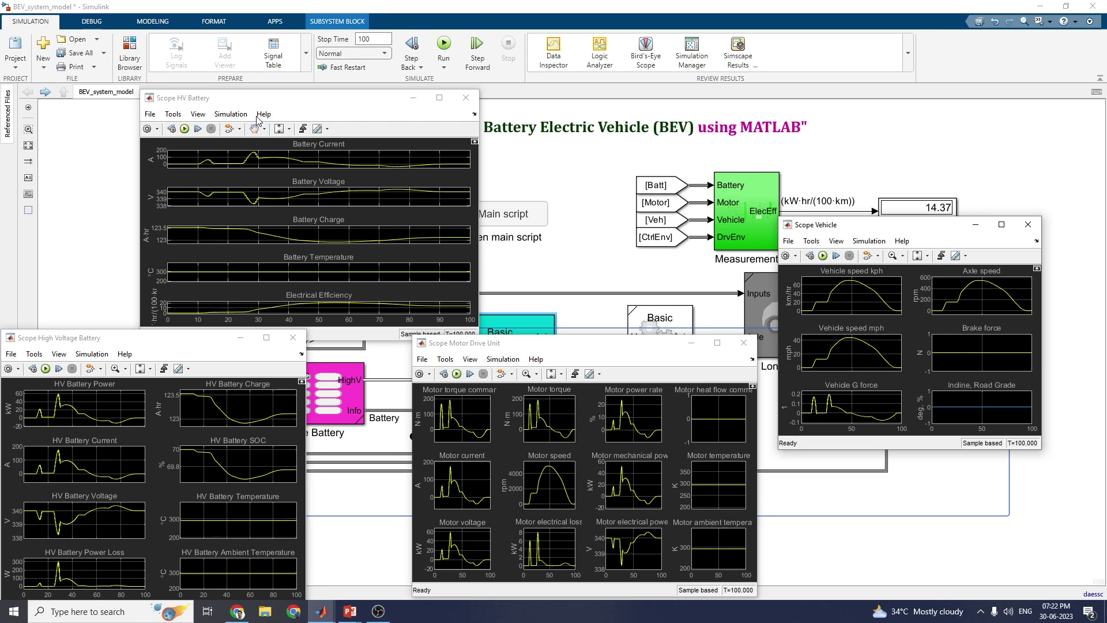
# Rerun the simulation from the Scope HV Battery window and enlarge that scope to fill the screen
pyautogui.moveTo(267, 102); pyautogui.dragTo(275, 68)
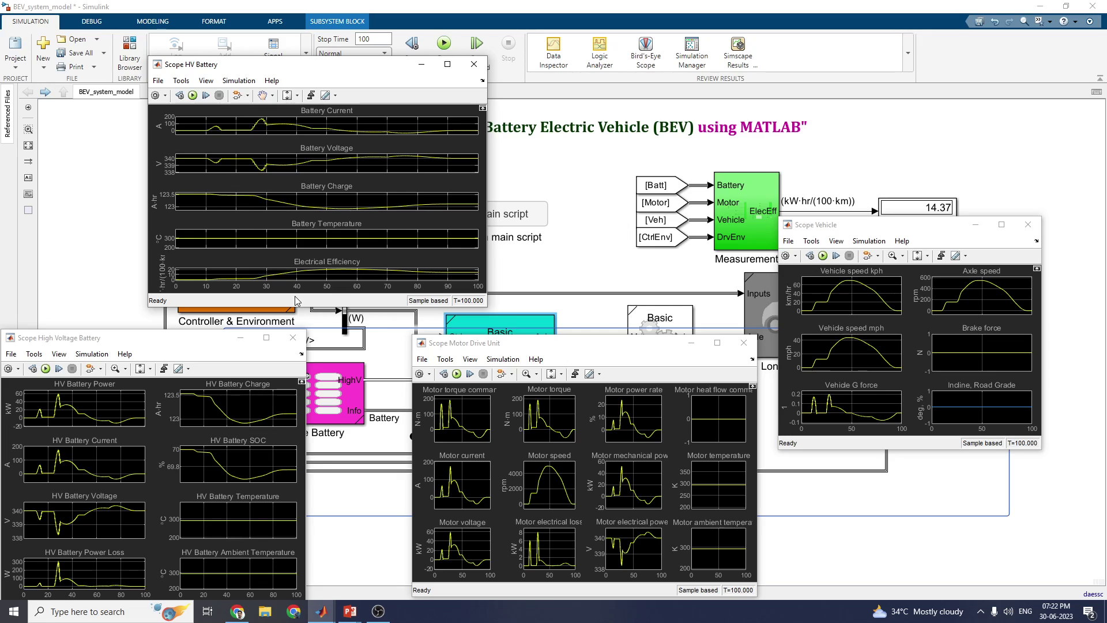
pyautogui.moveTo(296, 306); pyautogui.dragTo(296, 346)
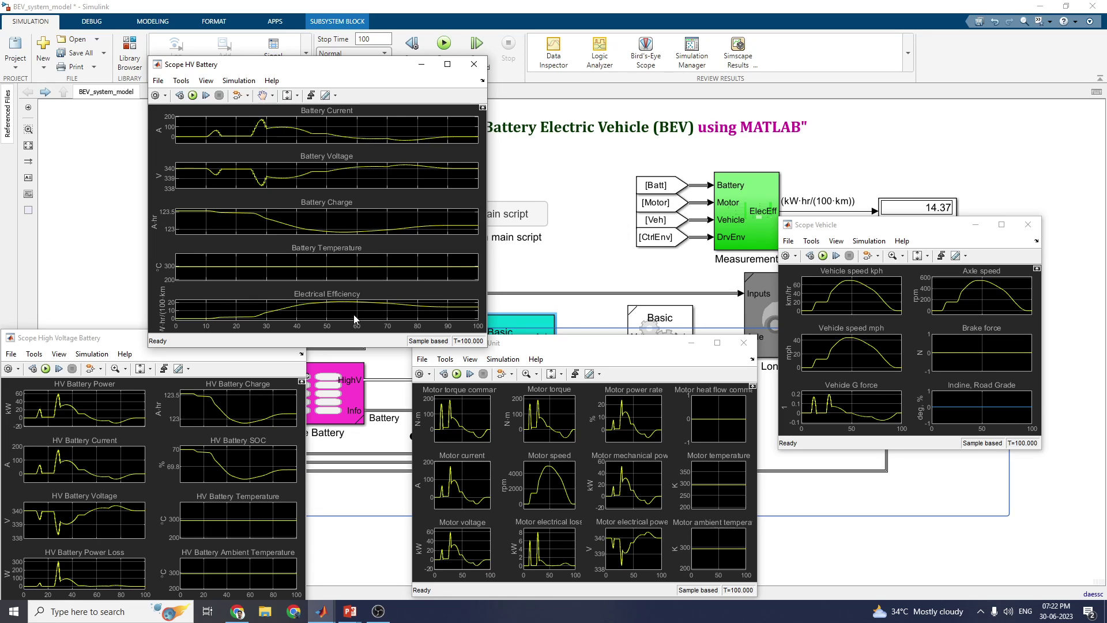
pyautogui.click(194, 96)
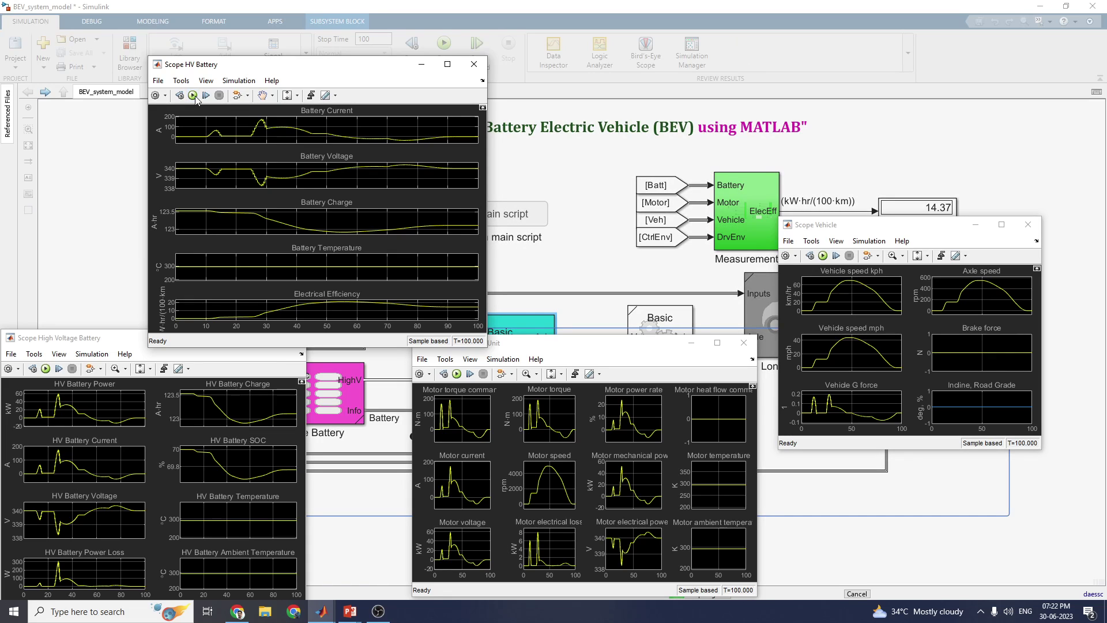
pyautogui.click(448, 65)
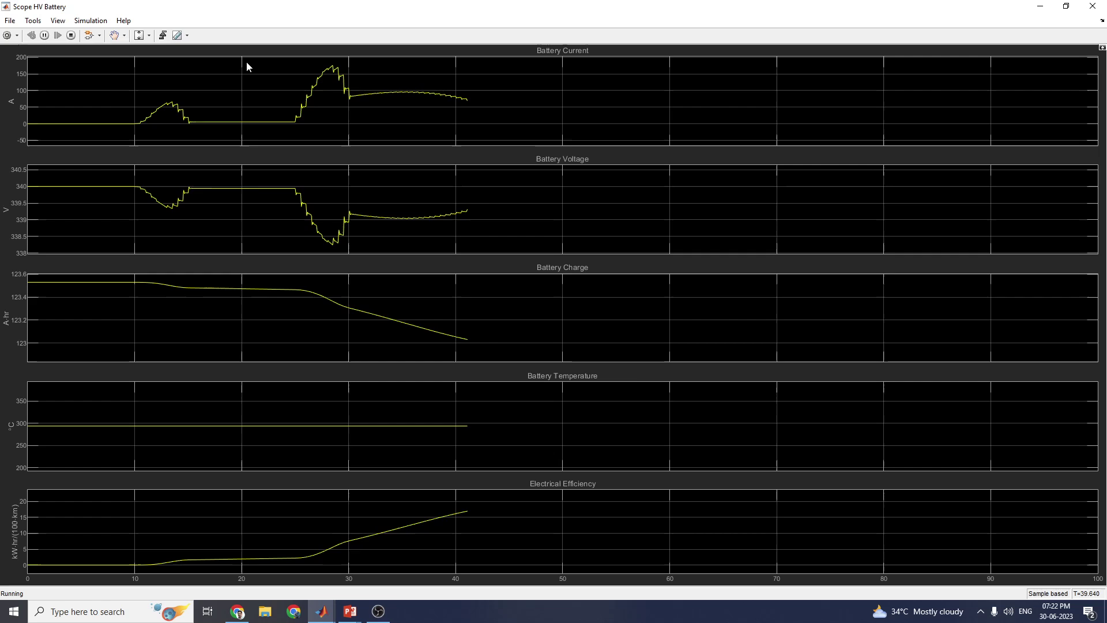
# Scale the Scope HV Battery plots to fit on both axes and show a legend on each plot
pyautogui.click(148, 35)
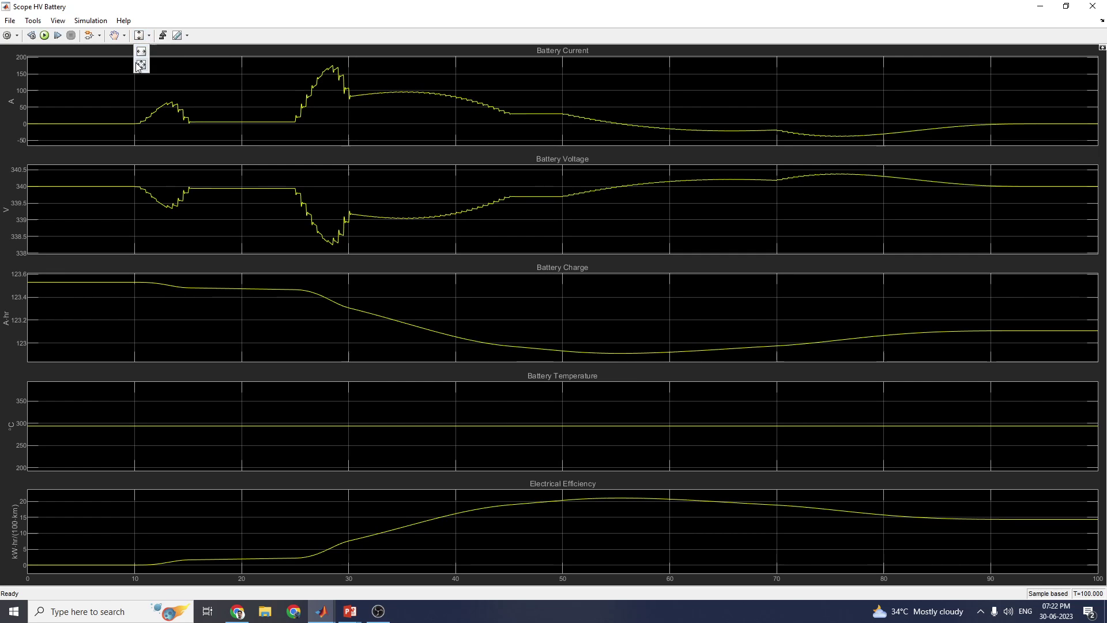
pyautogui.click(138, 65)
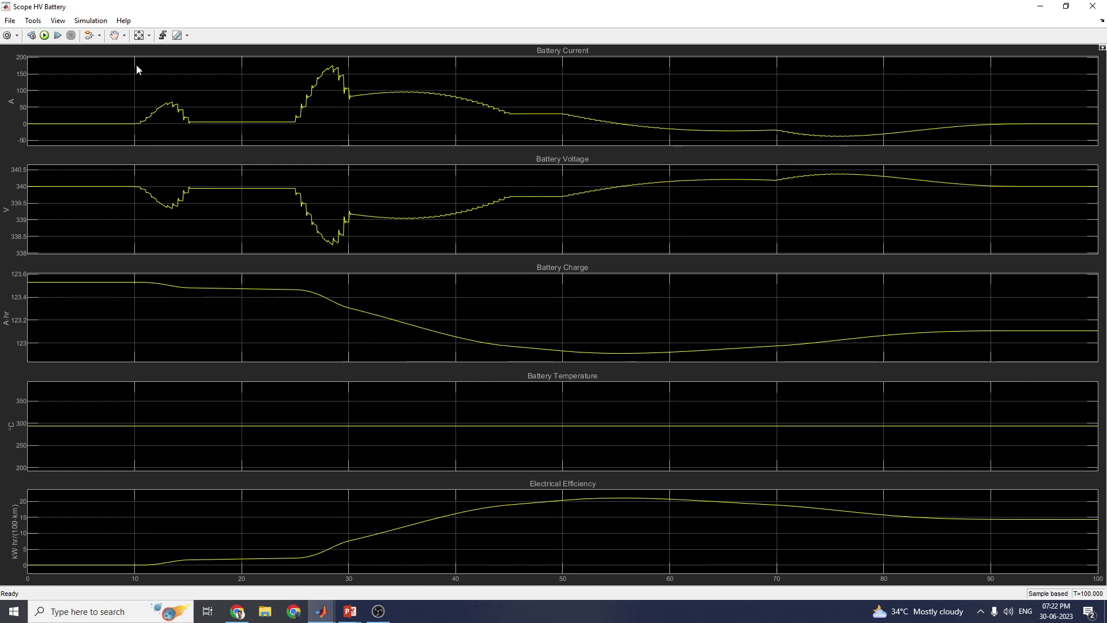
pyautogui.click(58, 21)
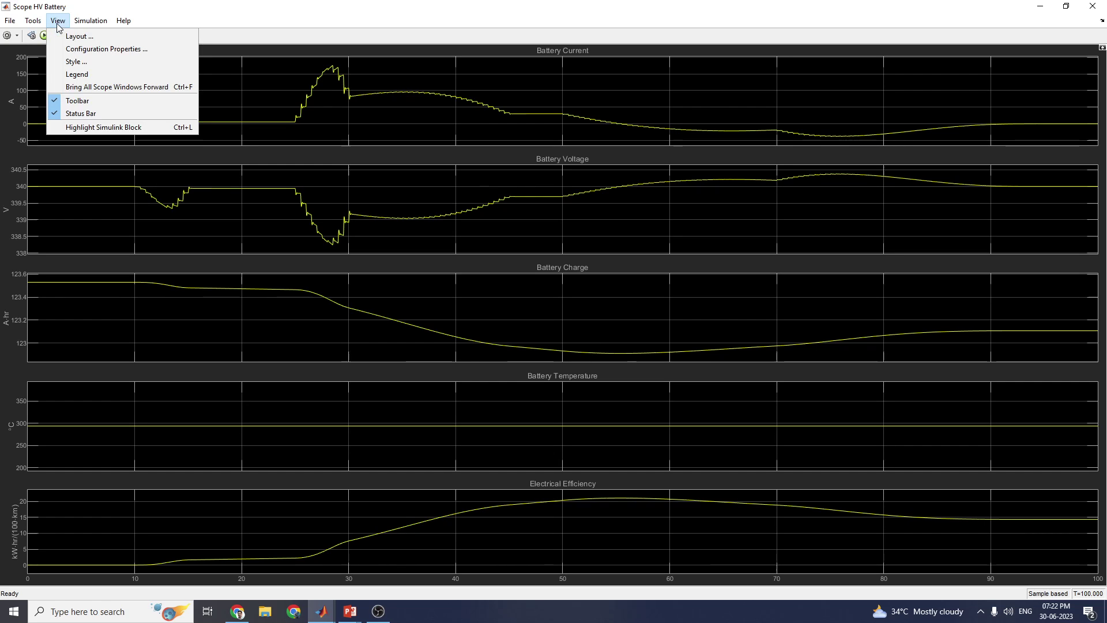
pyautogui.click(77, 76)
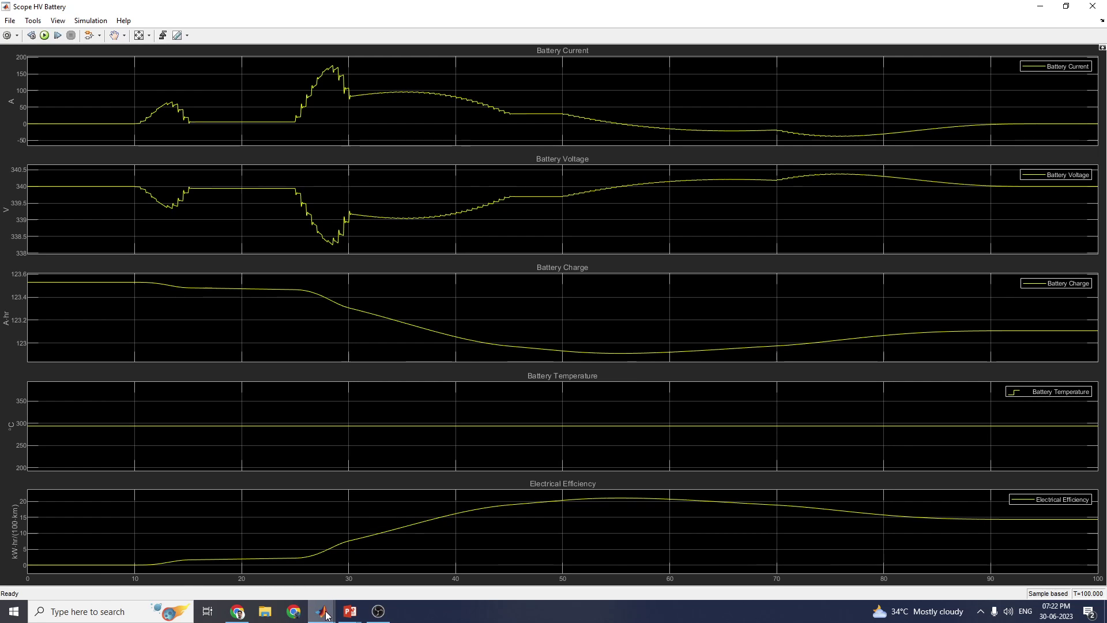
# Bring up the Scope High Voltage Battery window and enlarge it to fill the screen
pyautogui.moveTo(325, 615)
pyautogui.click(535, 552)
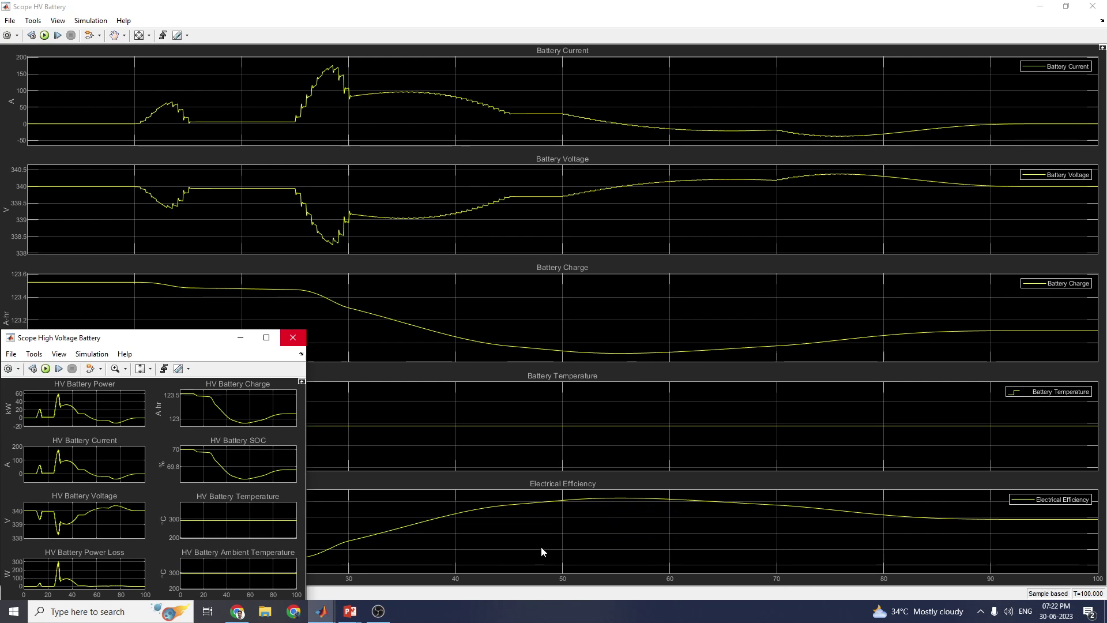
pyautogui.click(266, 338)
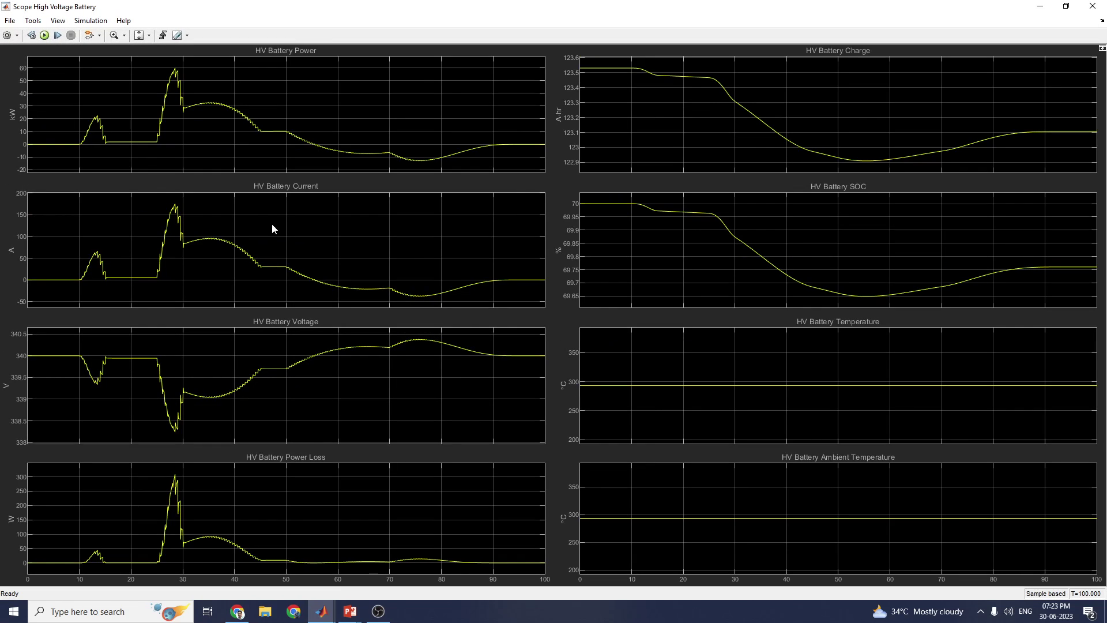
# Enlarge the Scope Motor Drive Unit window to full screen and scale its plots to fit on both axes
pyautogui.moveTo(323, 612)
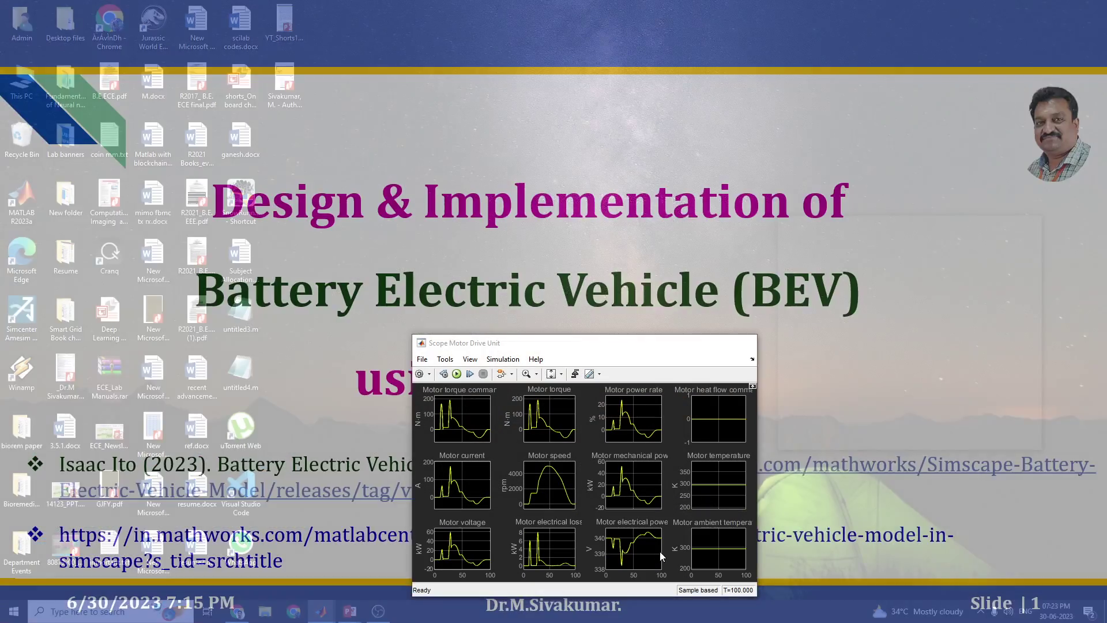
pyautogui.click(660, 551)
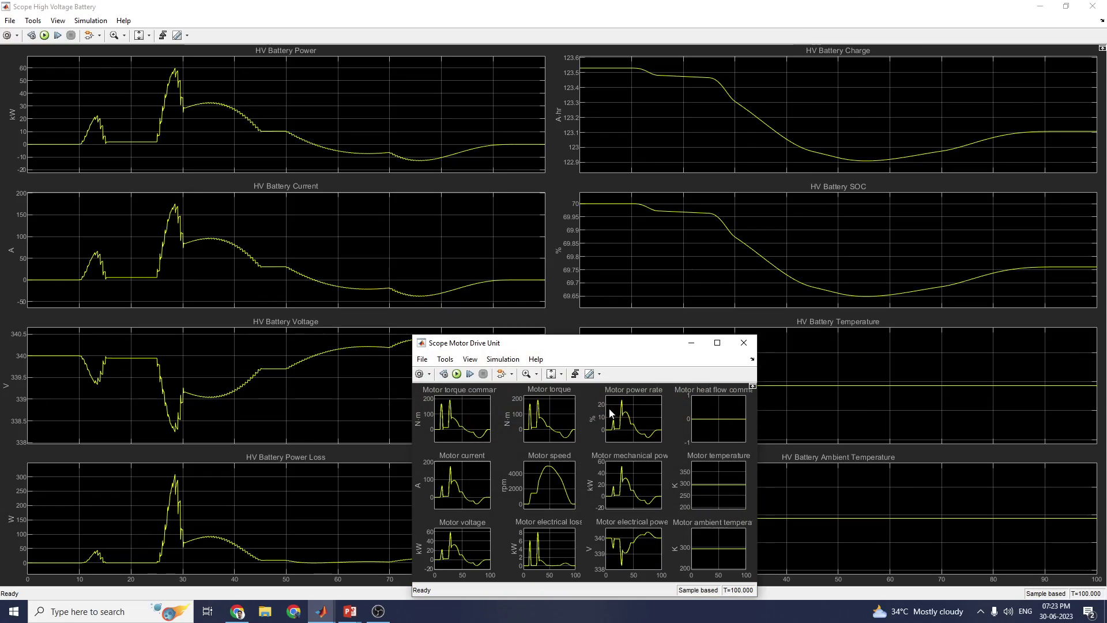
pyautogui.click(718, 344)
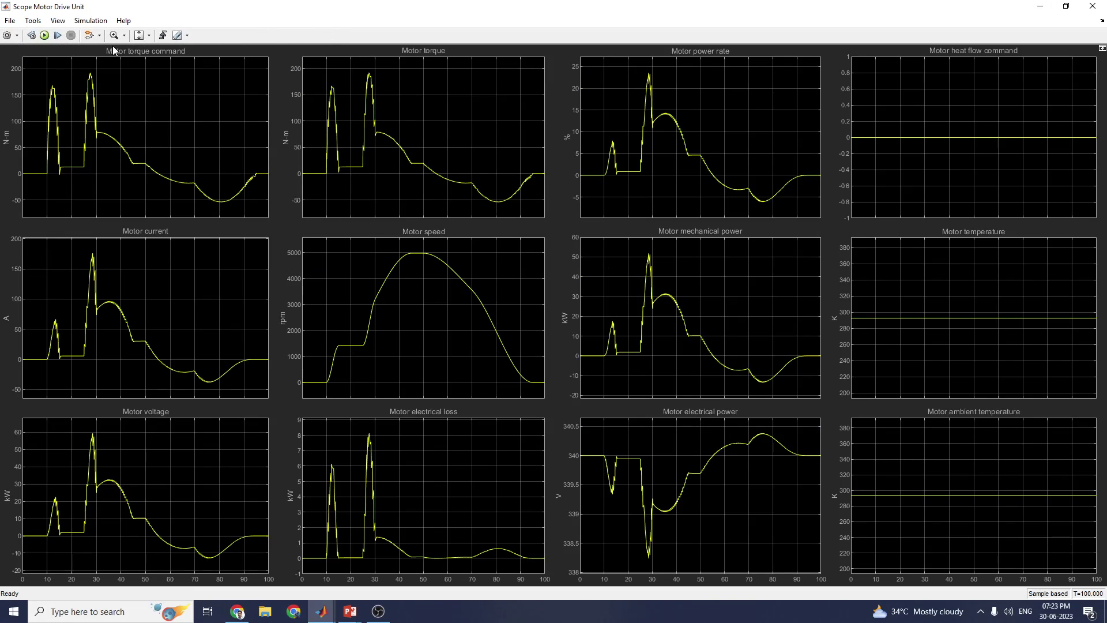
pyautogui.click(149, 36)
pyautogui.click(143, 65)
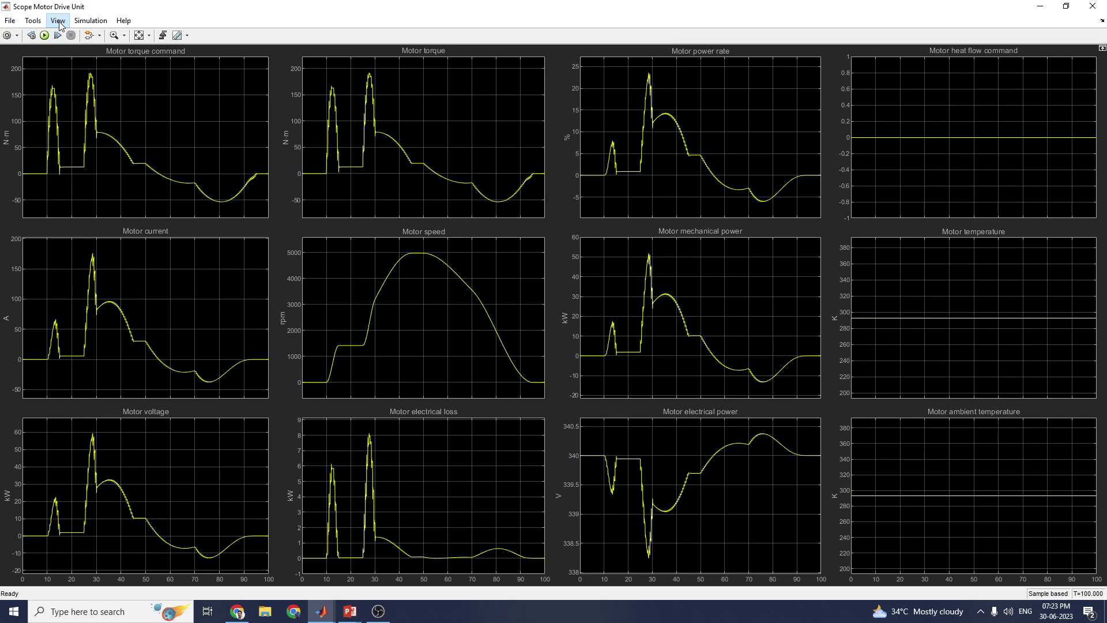
# Rerun the simulation from the Scope Motor Drive Unit window and show a legend on each motor plot
pyautogui.click(45, 36)
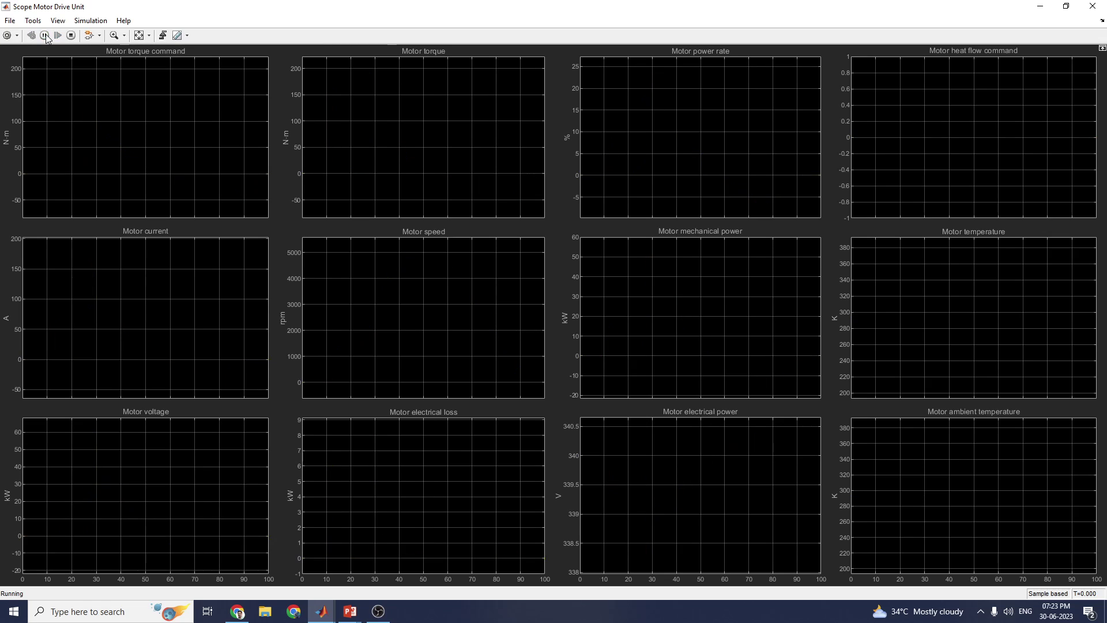
pyautogui.click(57, 20)
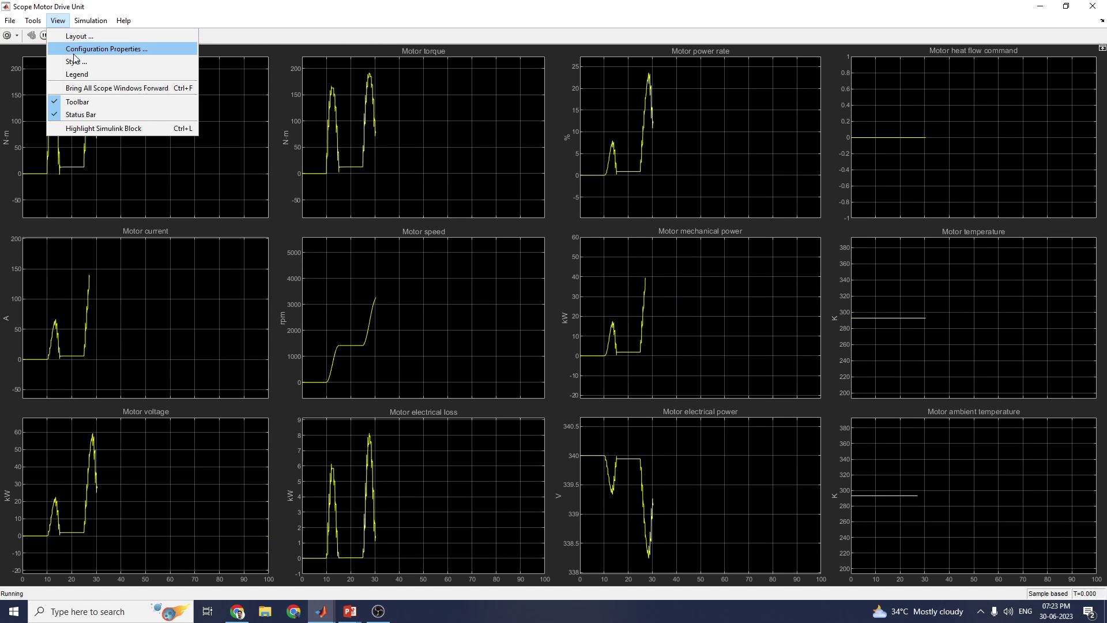
pyautogui.click(80, 76)
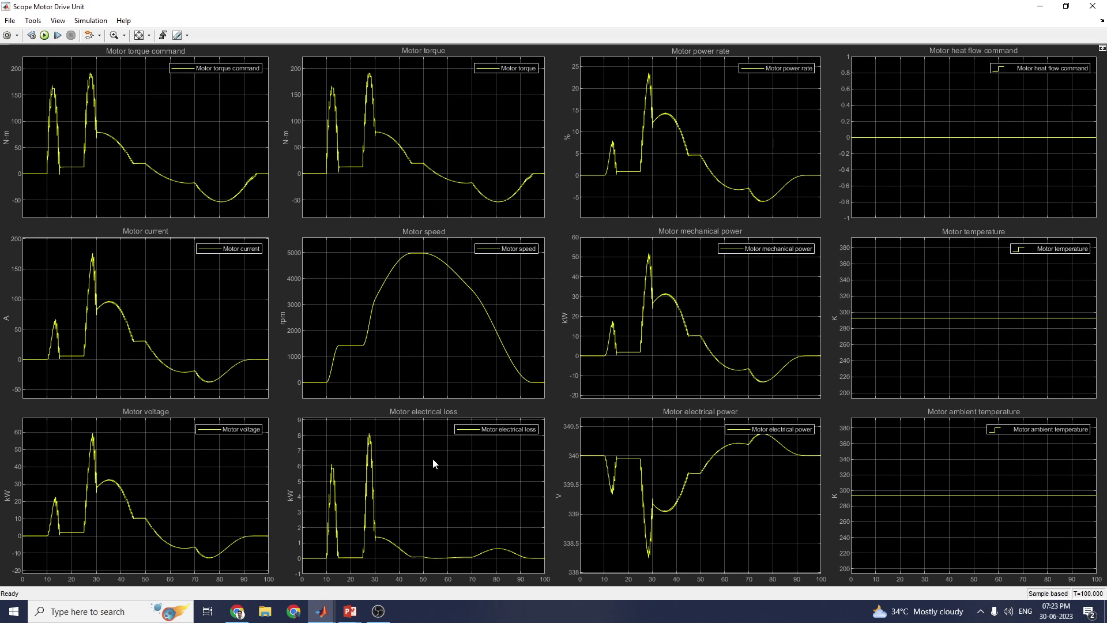
# Enlarge the Scope Vehicle window to full screen and show a legend on each vehicle plot
pyautogui.moveTo(321, 611)
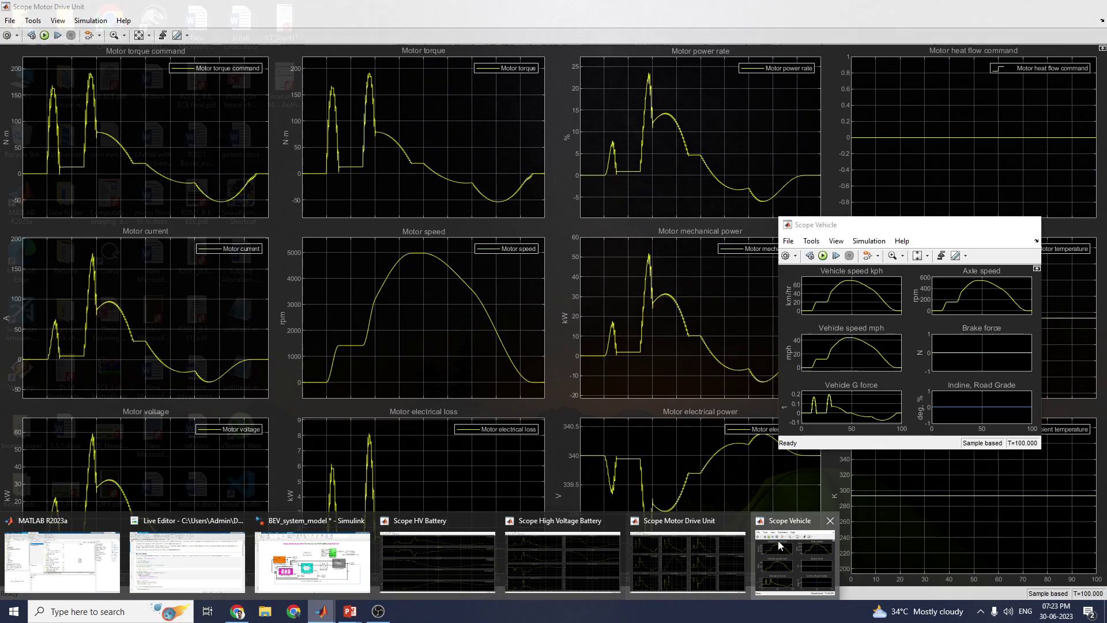
pyautogui.click(779, 545)
pyautogui.click(1006, 225)
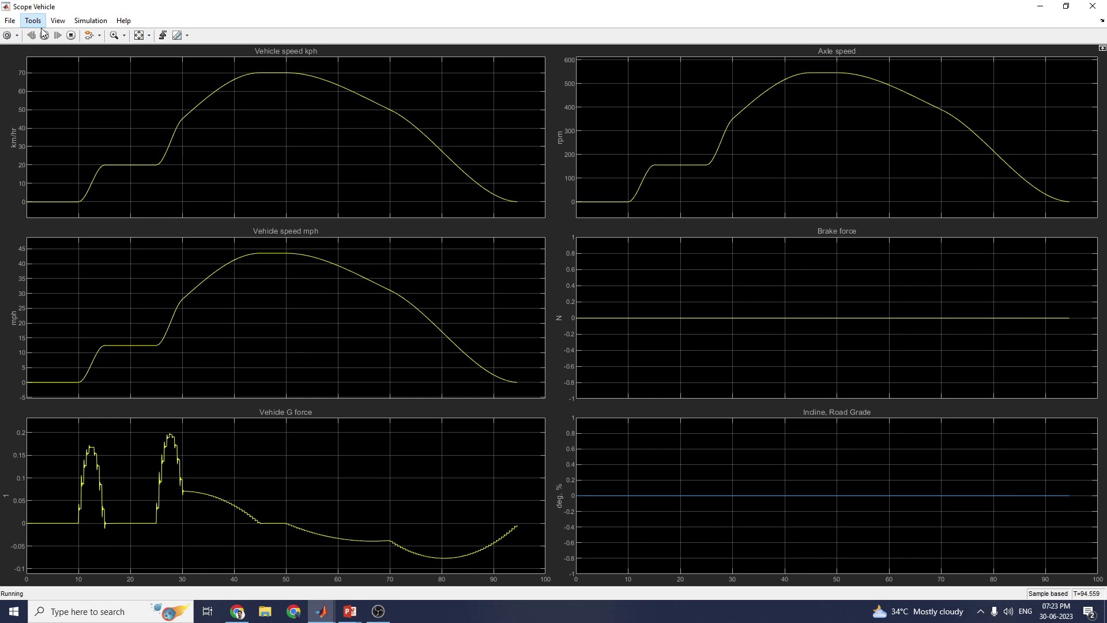
pyautogui.click(58, 20)
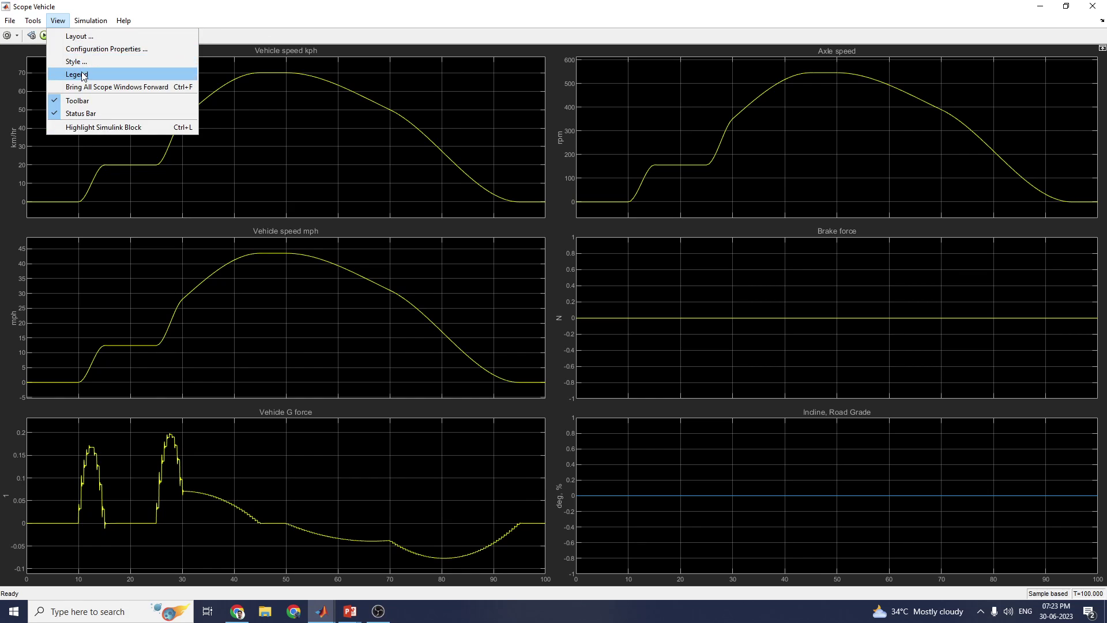
pyautogui.click(83, 75)
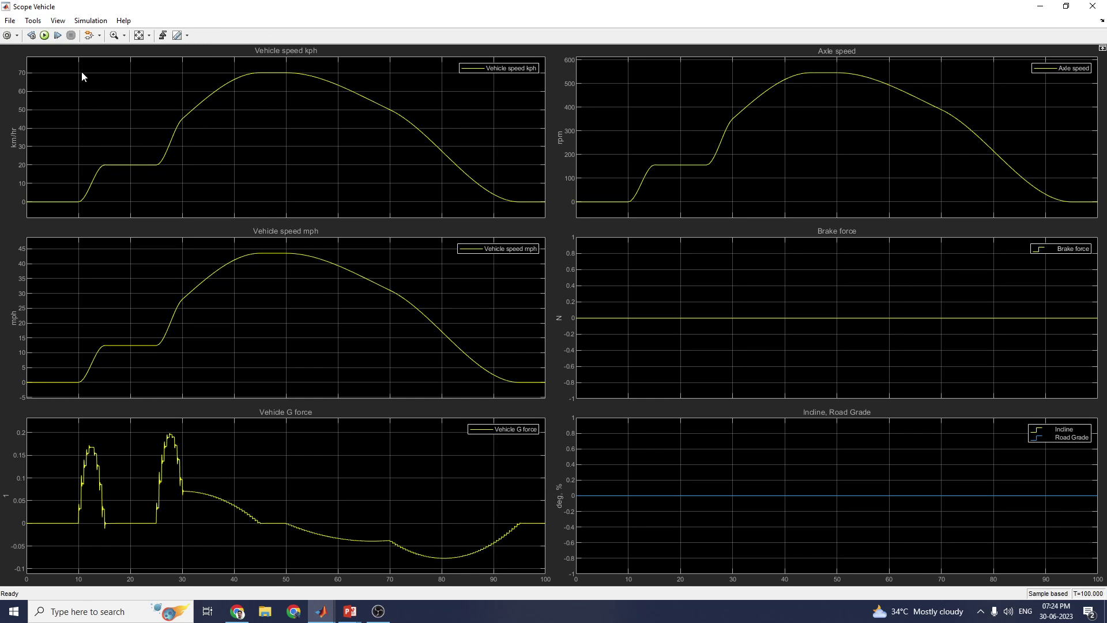
# Turn on cursor measurements for the Scope Vehicle plots and expand the cursor settings
pyautogui.click(90, 21)
pyautogui.moveTo(68, 25)
pyautogui.moveTo(34, 21)
pyautogui.moveTo(72, 134)
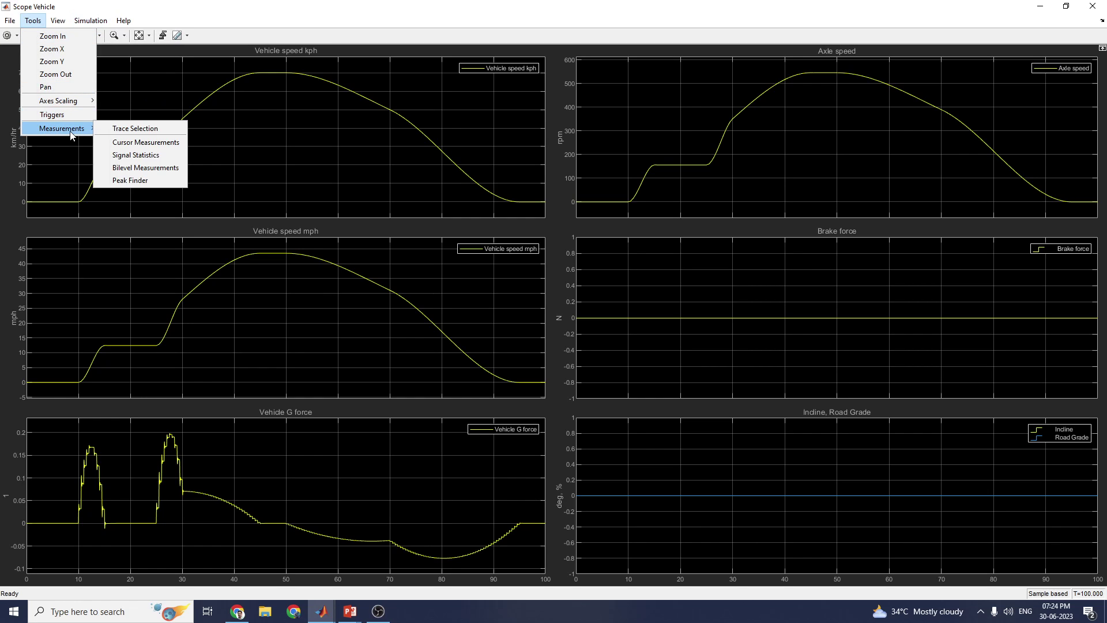
pyautogui.click(138, 144)
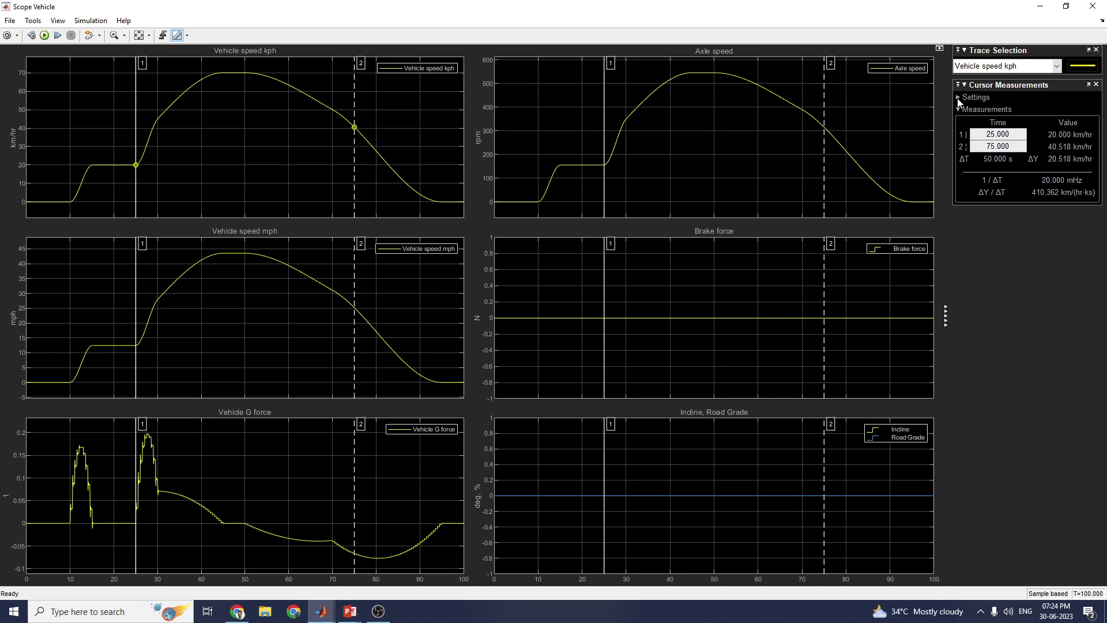
pyautogui.click(958, 98)
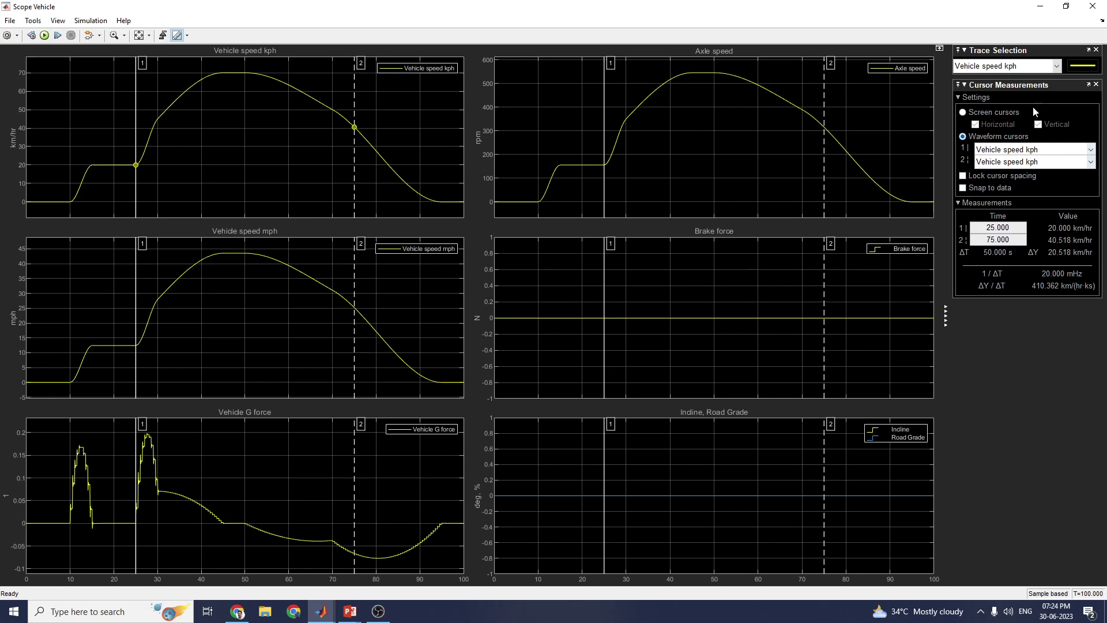
# Examine the cursor measurements of the Axle speed trace and of the Road Grade trace in the vehicle scope
pyautogui.click(1008, 67)
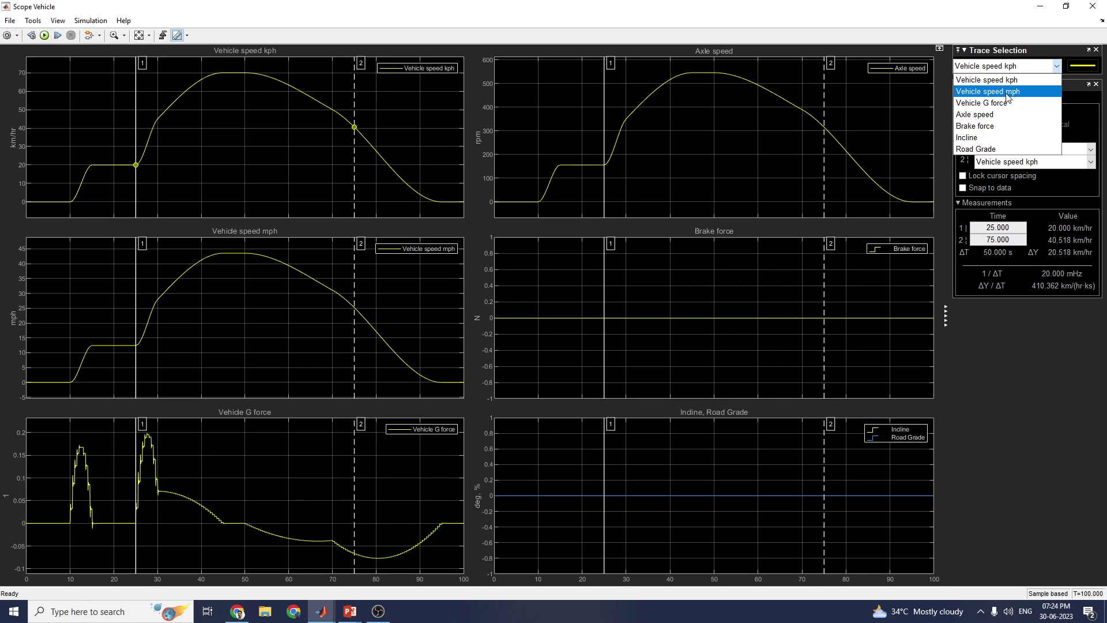
pyautogui.click(998, 115)
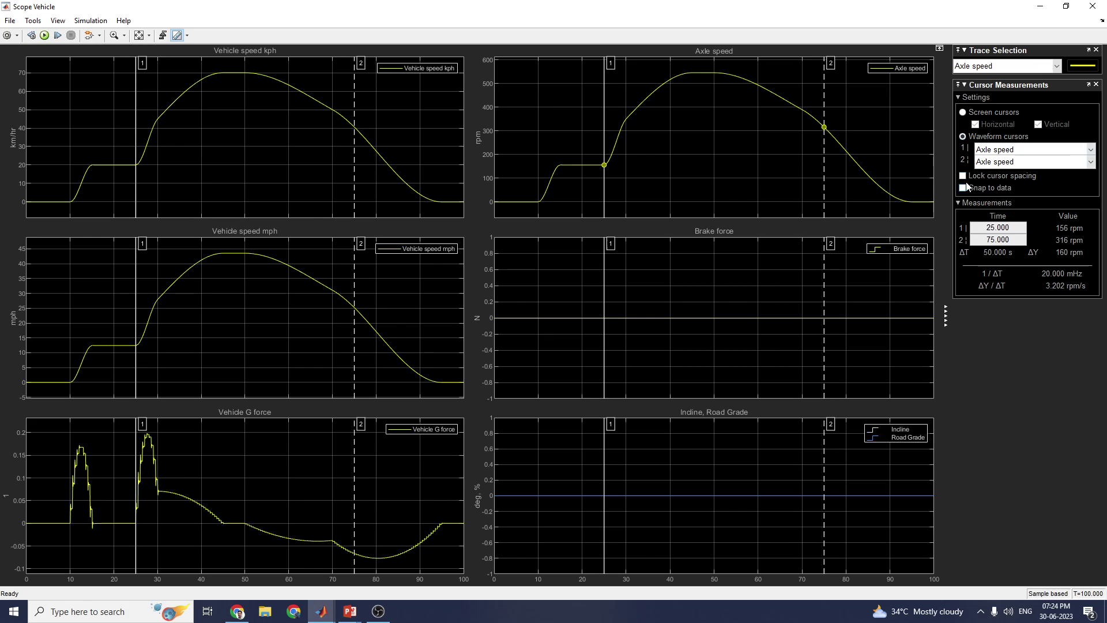
pyautogui.click(1015, 68)
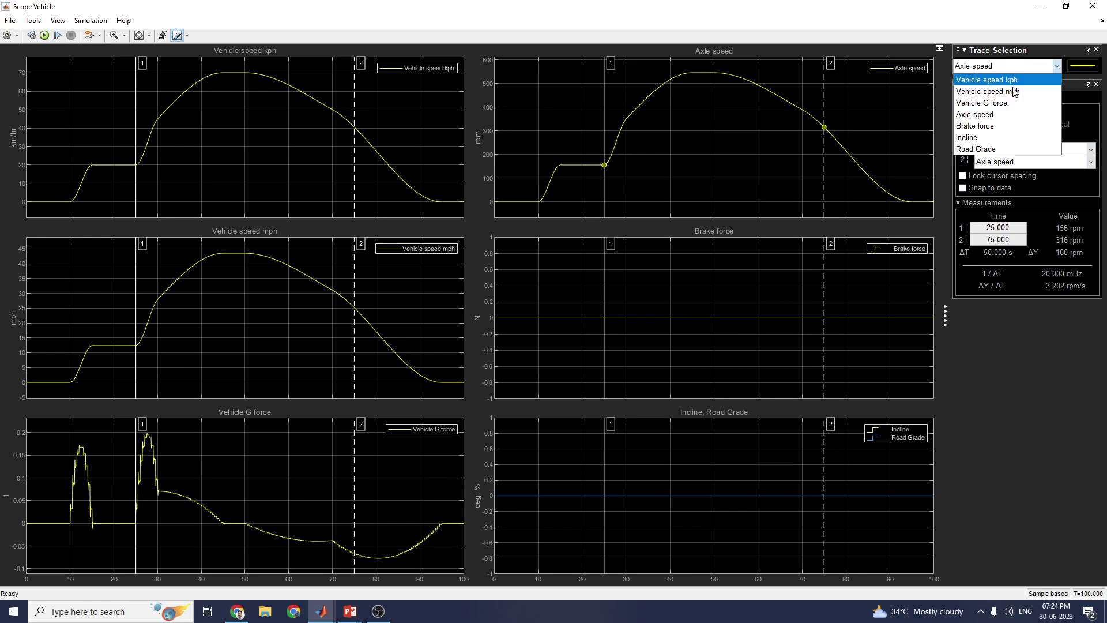
pyautogui.click(994, 151)
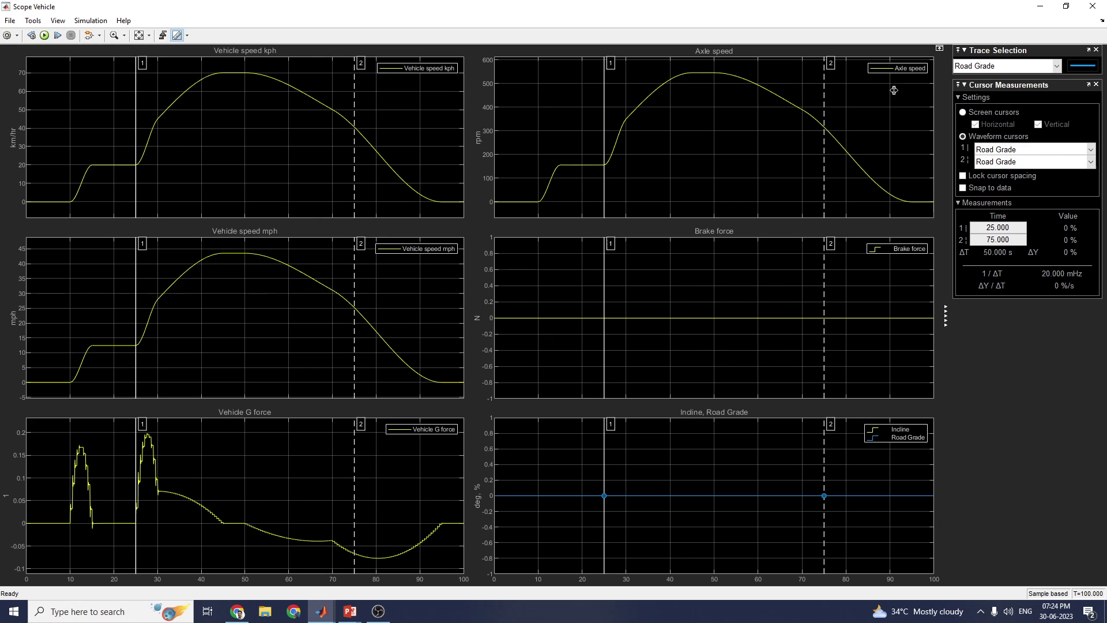
# Set the measured trace to Vehicle G force and return to the BEV_system_model diagram in Simulink
pyautogui.click(1036, 68)
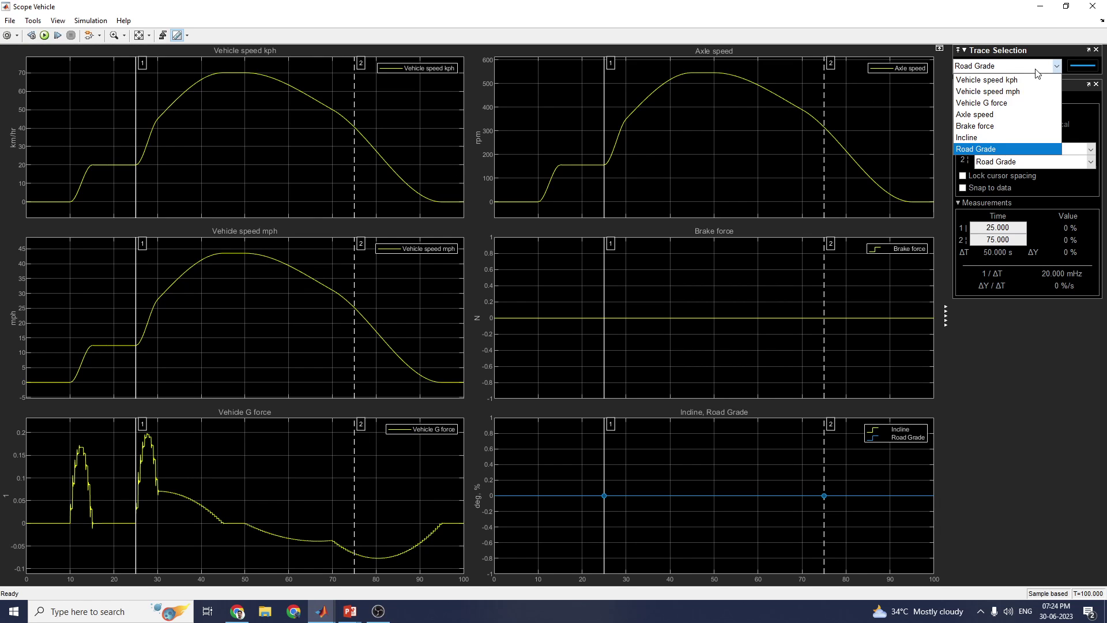
pyautogui.click(1002, 105)
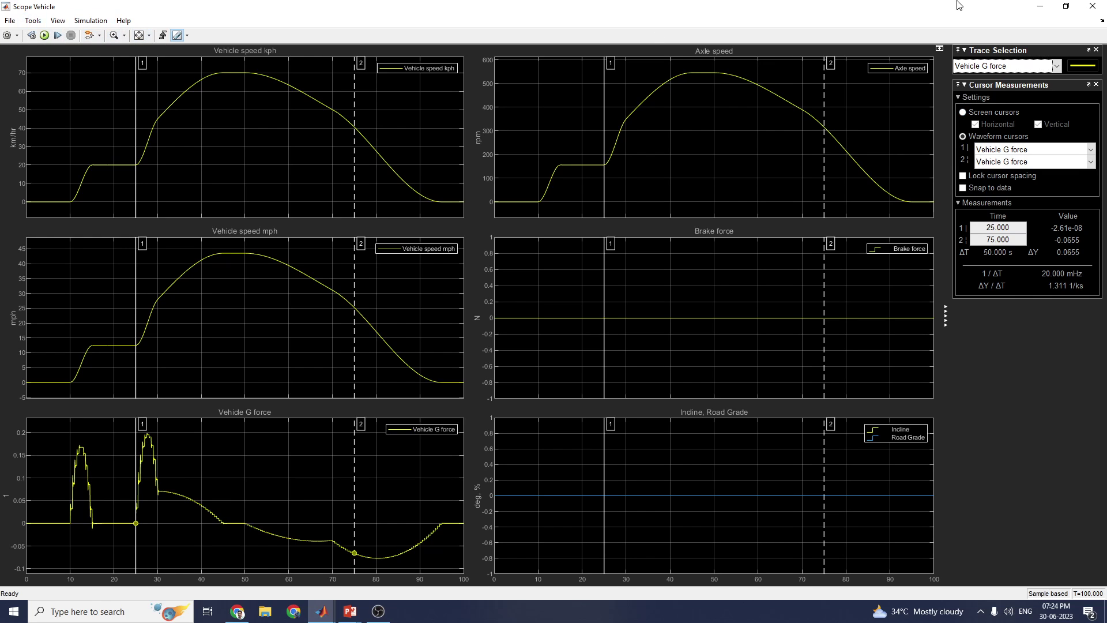
pyautogui.click(325, 612)
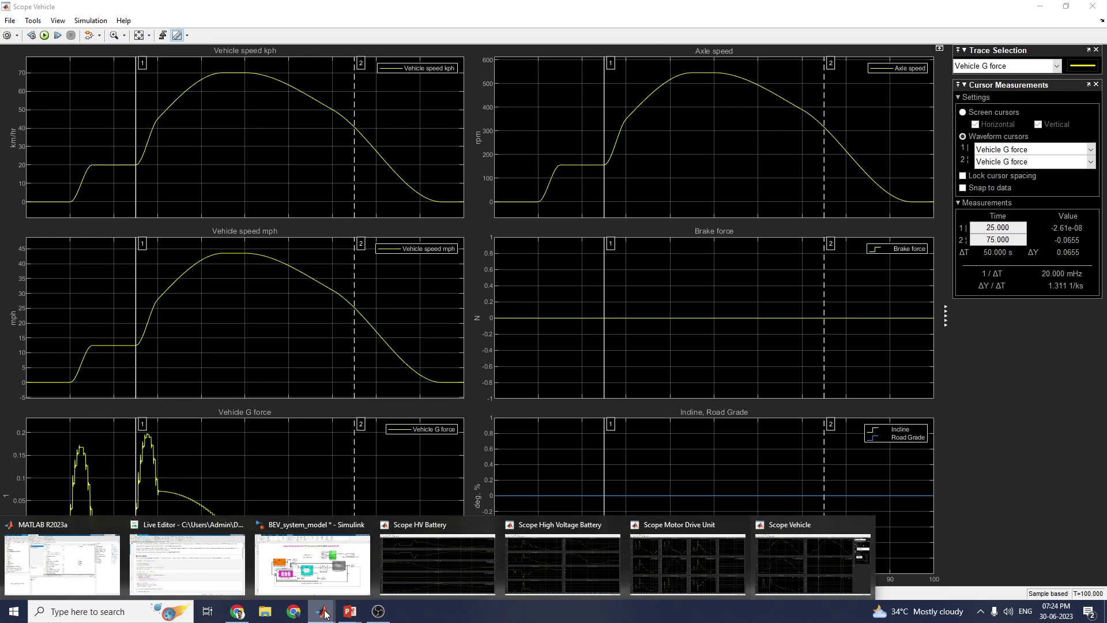
pyautogui.click(345, 572)
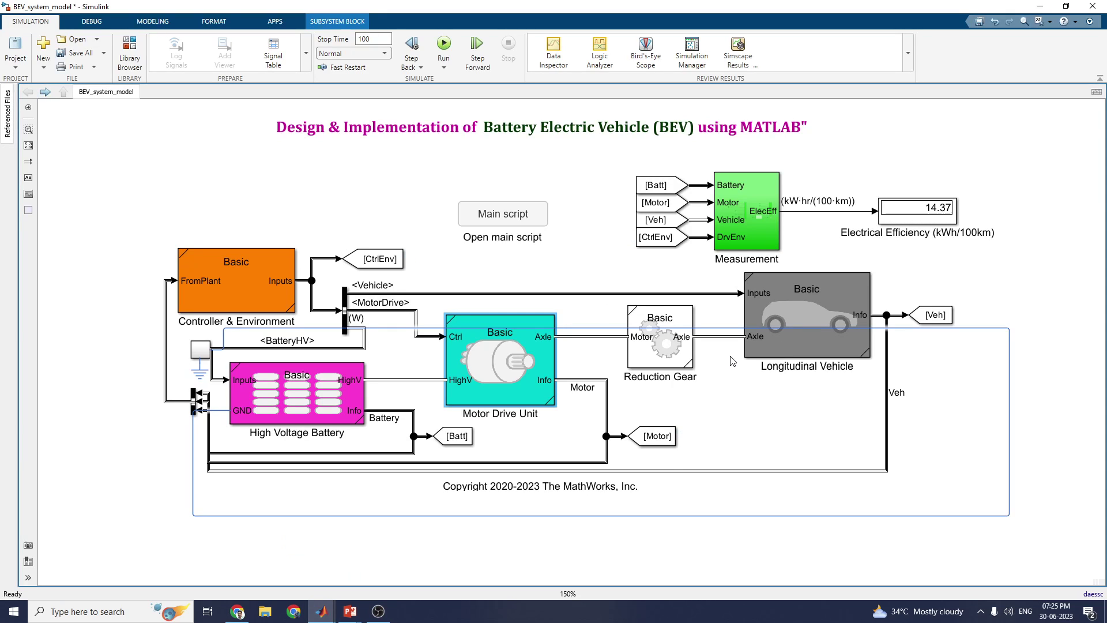